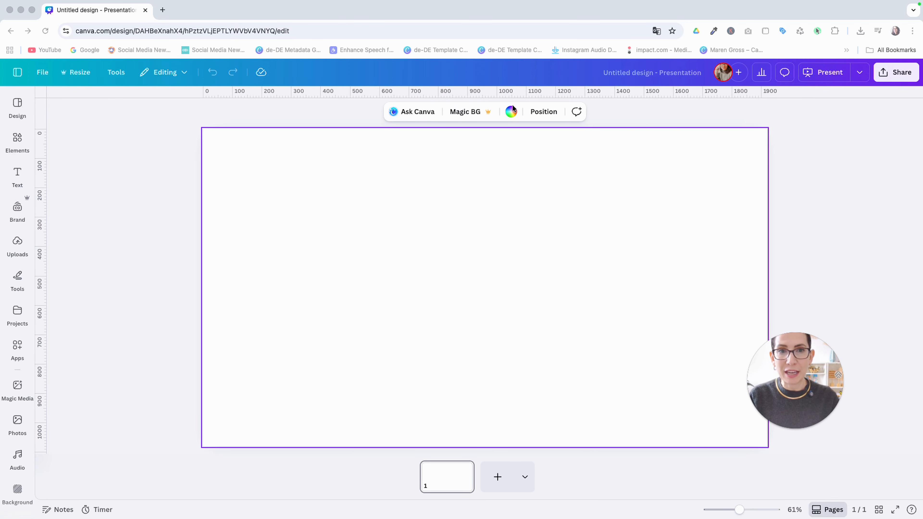
Set the blank page's background to the light grey from the YellowFutur Brand Kit colors
{"action": "left_click", "coordinate": [434, 215]}
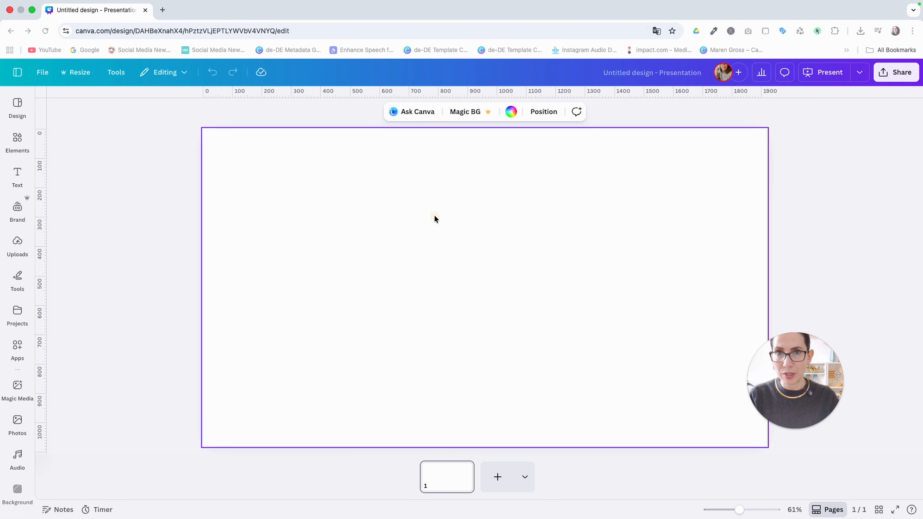
{"action": "left_click", "coordinate": [511, 116]}
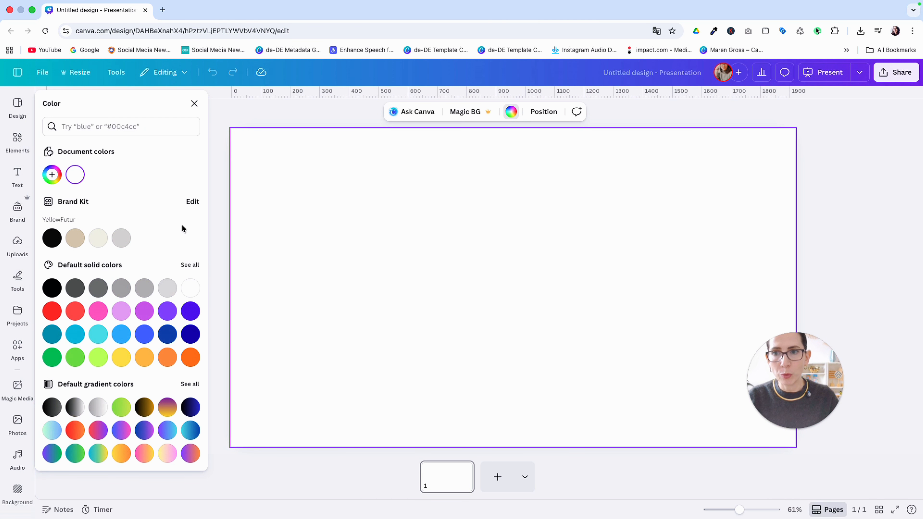
{"action": "left_click", "coordinate": [120, 242]}
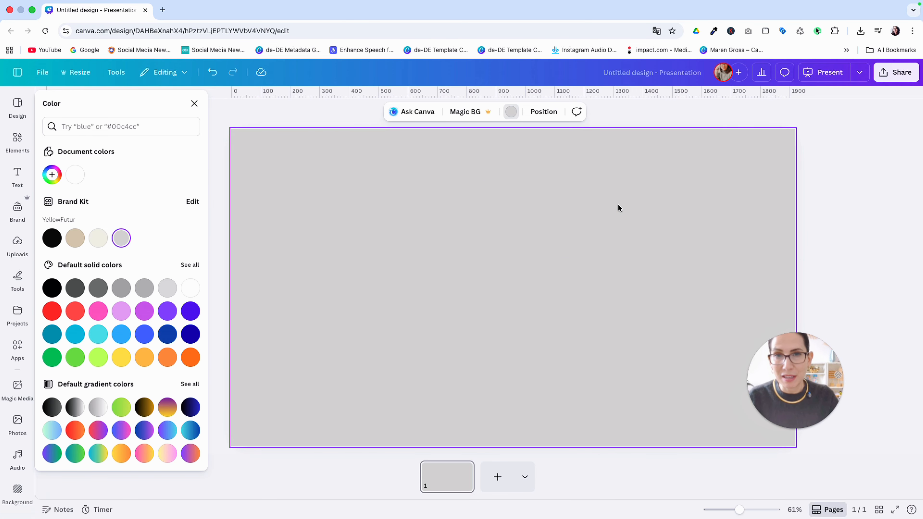
{"action": "left_click", "coordinate": [195, 104]}
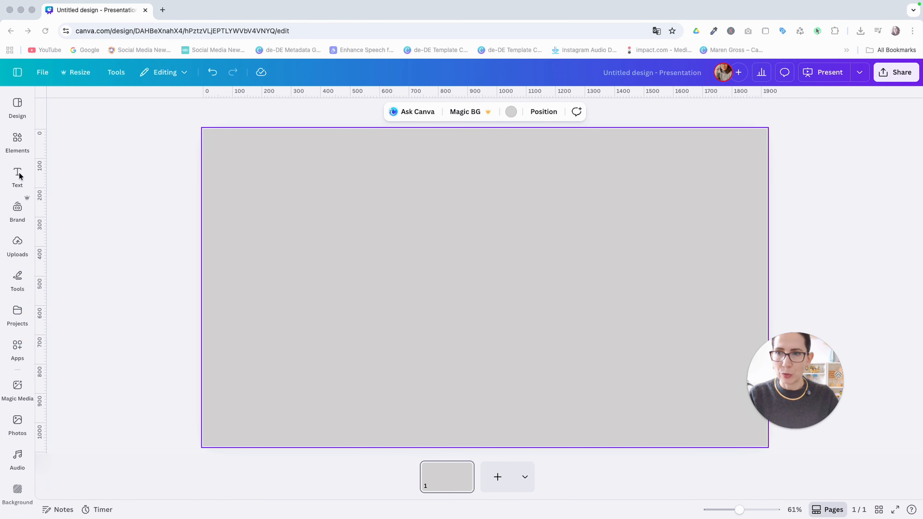
Add a Brand Kit subheading text box, enlarge it to a font size of about 61.7, and move it near the page center
{"action": "left_click", "coordinate": [29, 174]}
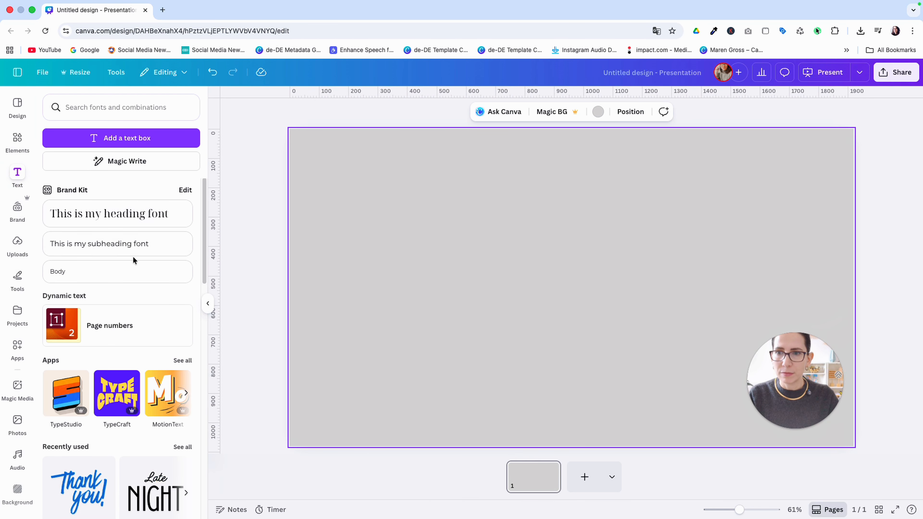
{"action": "left_click", "coordinate": [113, 248]}
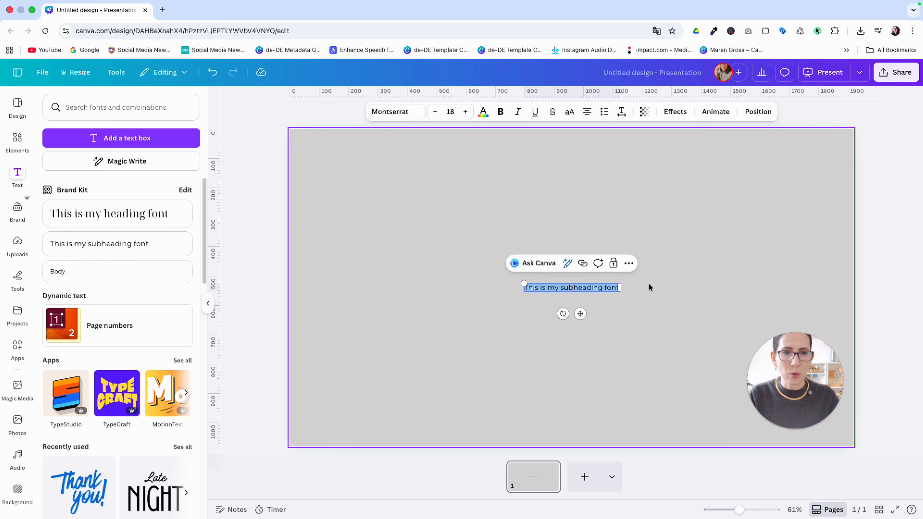
{"action": "left_click_drag", "start_coordinate": [619, 284], "coordinate": [865, 161]}
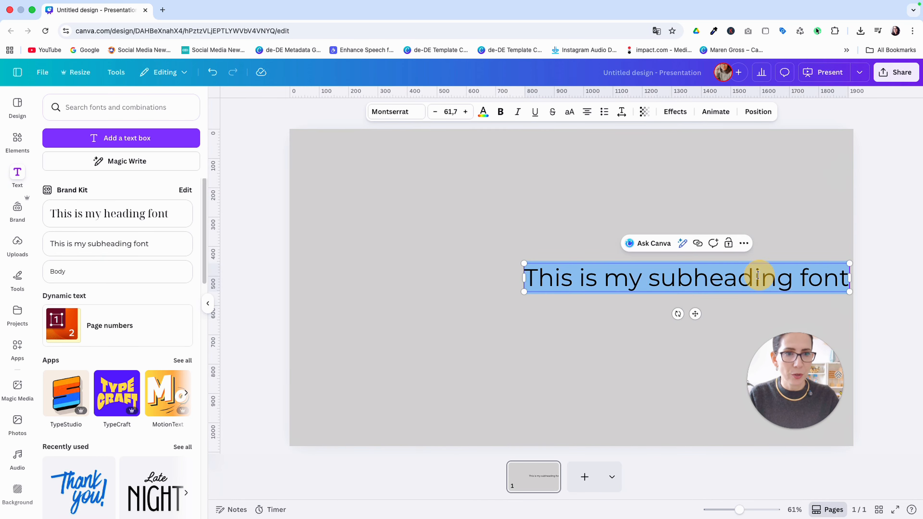
{"action": "left_click_drag", "start_coordinate": [760, 276], "coordinate": [738, 277]}
{"action": "left_click_drag", "start_coordinate": [694, 313], "coordinate": [576, 309]}
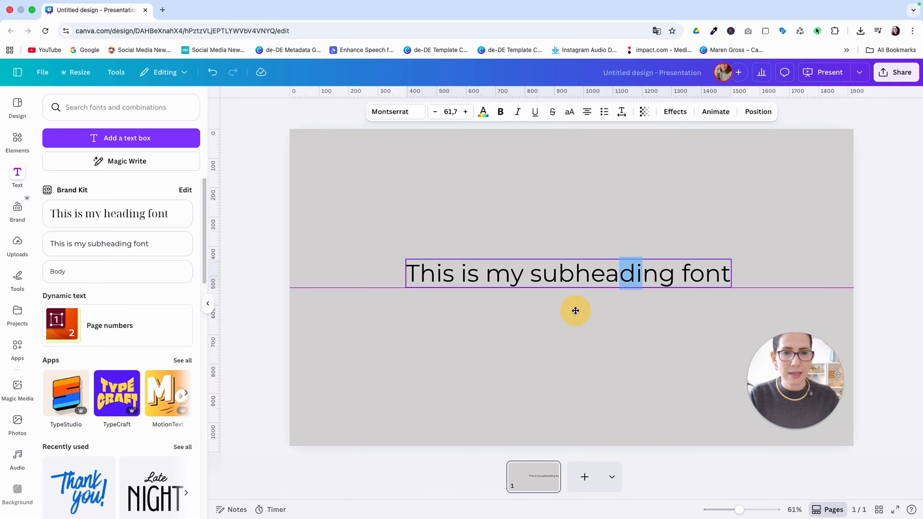
Replace the subheading placeholder text with "emboss"
{"action": "double_click", "coordinate": [585, 275]}
{"action": "key", "text": "super+a"}
{"action": "type", "text": "emboss"}
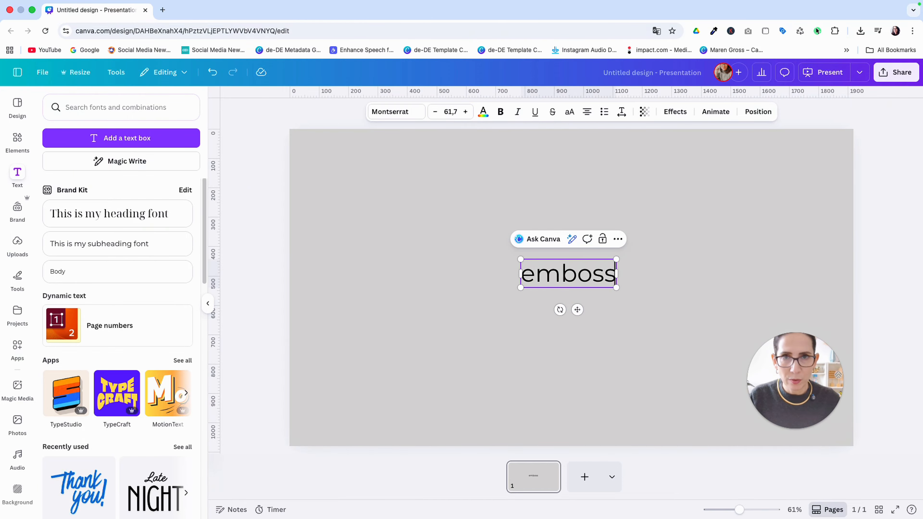
Search the fonts for "noto serif dis" and apply Noto Serif Display ExtraCondensed to the "emboss" text
{"action": "left_click", "coordinate": [413, 121]}
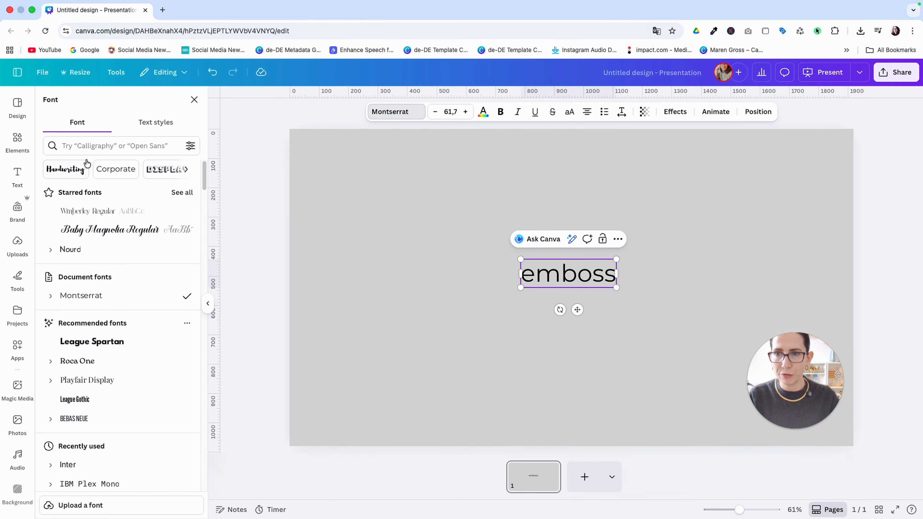
{"action": "left_click", "coordinate": [90, 147]}
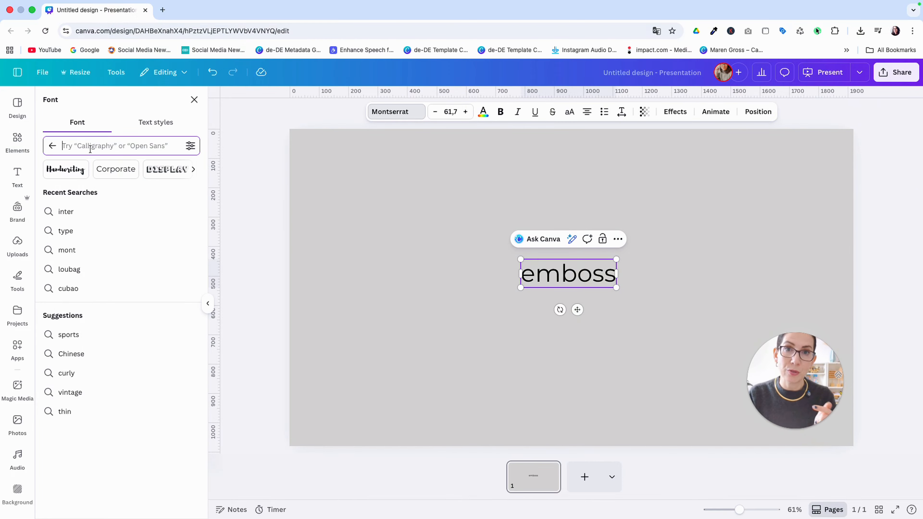
{"action": "type", "text": "noto serfi"}
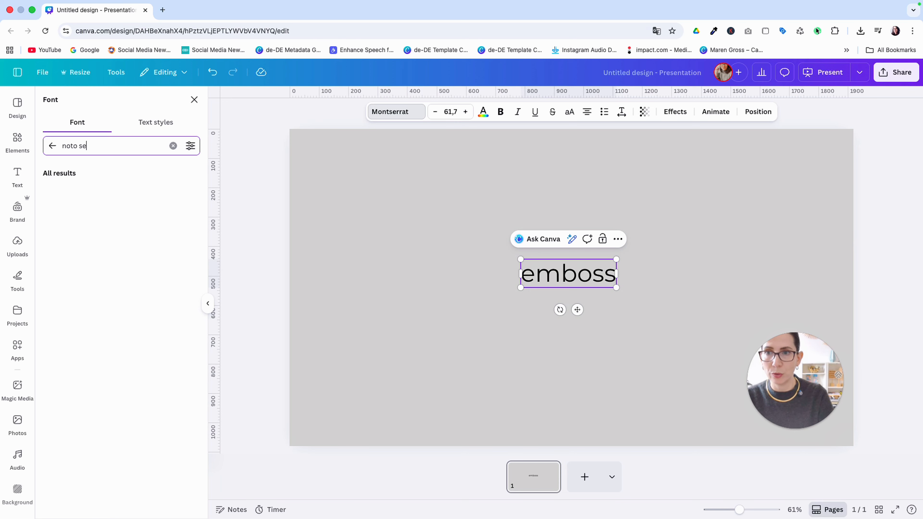
{"action": "key", "text": "BackSpace"}
{"action": "key", "text": "BackSpace"}
{"action": "type", "text": "if dis"}
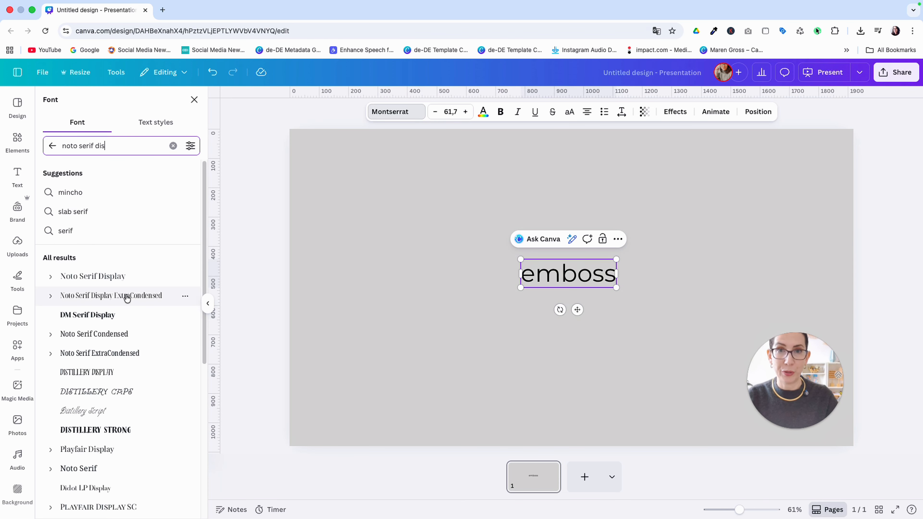
{"action": "left_click", "coordinate": [127, 297]}
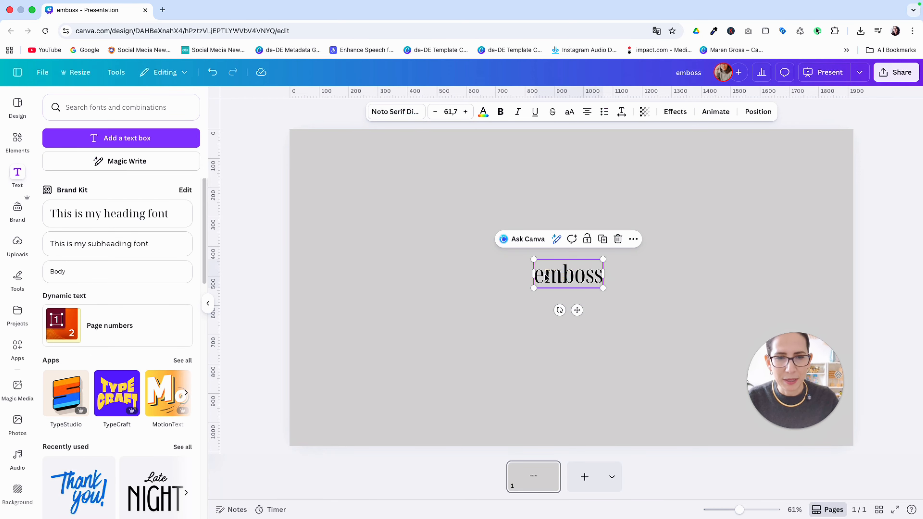
Enlarge the "emboss" text to a font size of about 262 and center it on the page
{"action": "left_click_drag", "start_coordinate": [533, 287], "coordinate": [308, 384]}
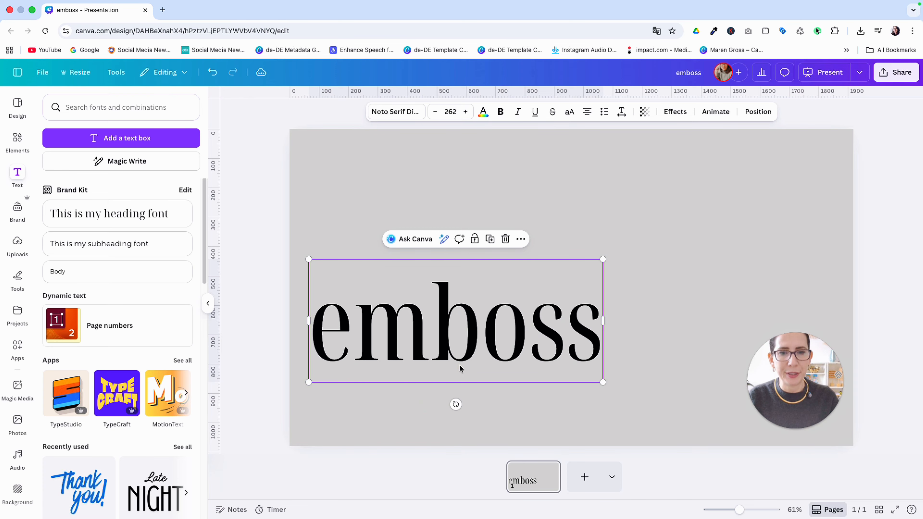
{"action": "left_click_drag", "start_coordinate": [479, 333], "coordinate": [518, 294]}
{"action": "left_click", "coordinate": [670, 199]}
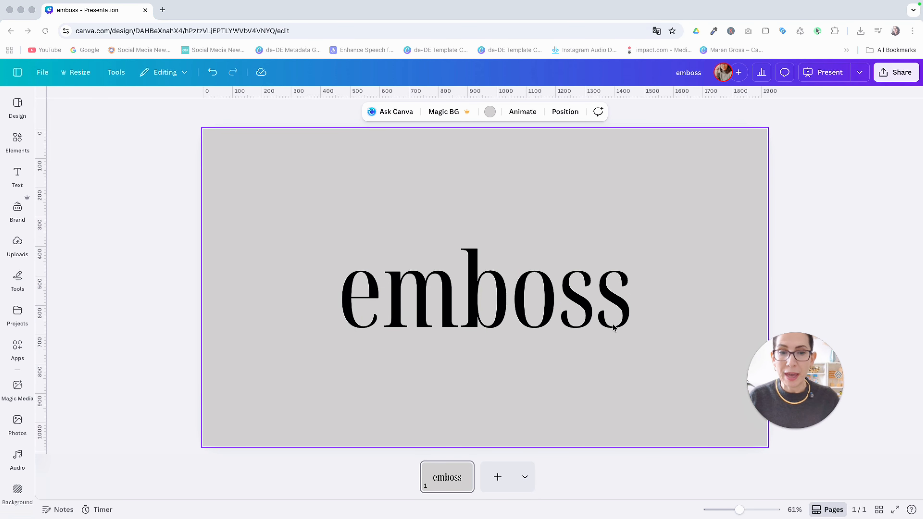
Duplicate the "emboss" text and arrange the two copies one above the other, aligned horizontally
{"action": "left_click", "coordinate": [524, 293]}
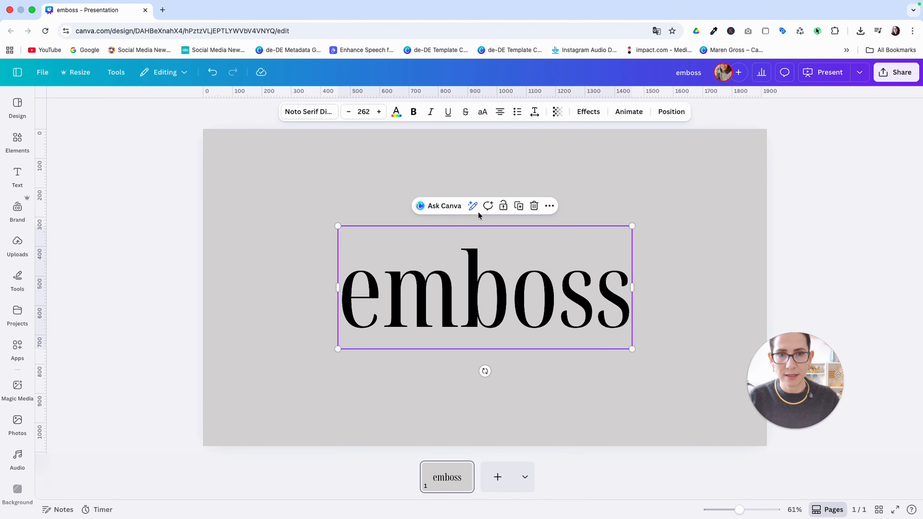
{"action": "left_click", "coordinate": [519, 206]}
{"action": "left_click_drag", "start_coordinate": [501, 269], "coordinate": [494, 325]}
{"action": "left_click_drag", "start_coordinate": [473, 254], "coordinate": [472, 192]}
Change the lower "emboss" text's color to the same light grey as the page background
{"action": "left_click", "coordinate": [372, 384]}
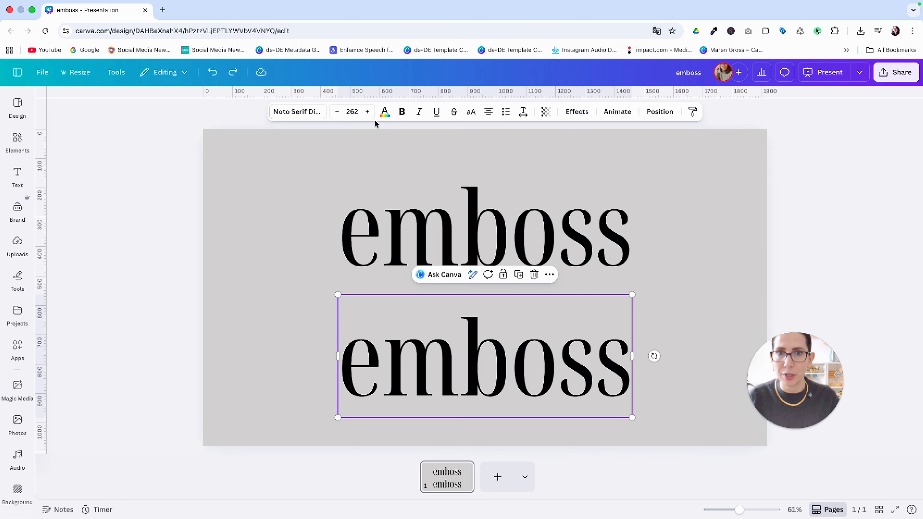
{"action": "left_click", "coordinate": [384, 112]}
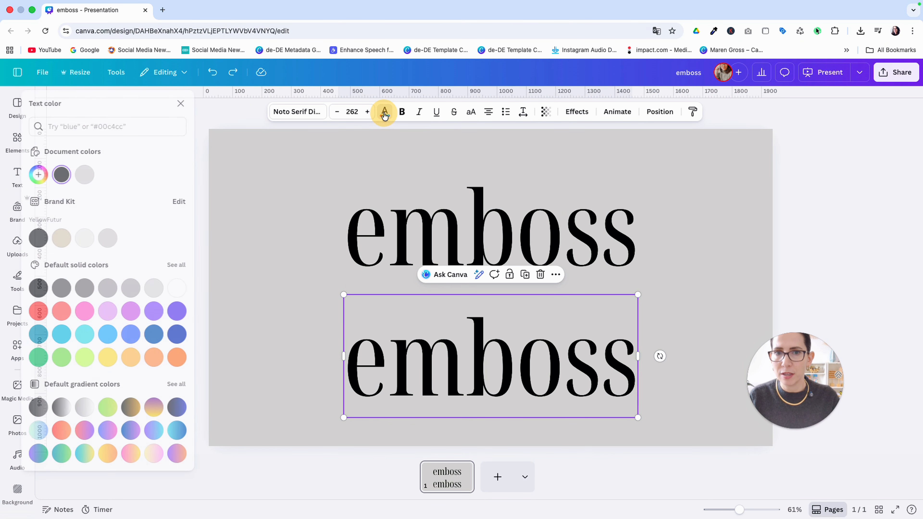
{"action": "left_click", "coordinate": [95, 175]}
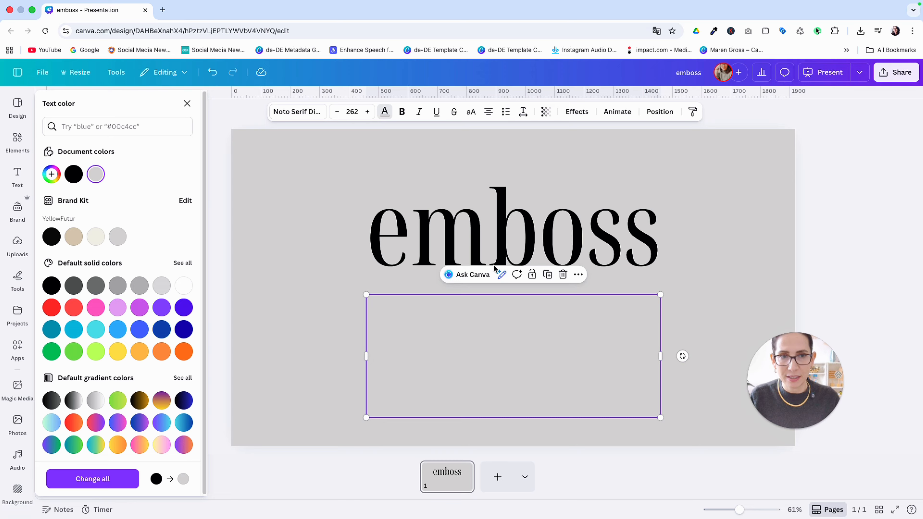
Apply the Shadow effect to the lower "emboss" text and set its offset to 30
{"action": "left_click", "coordinate": [569, 111]}
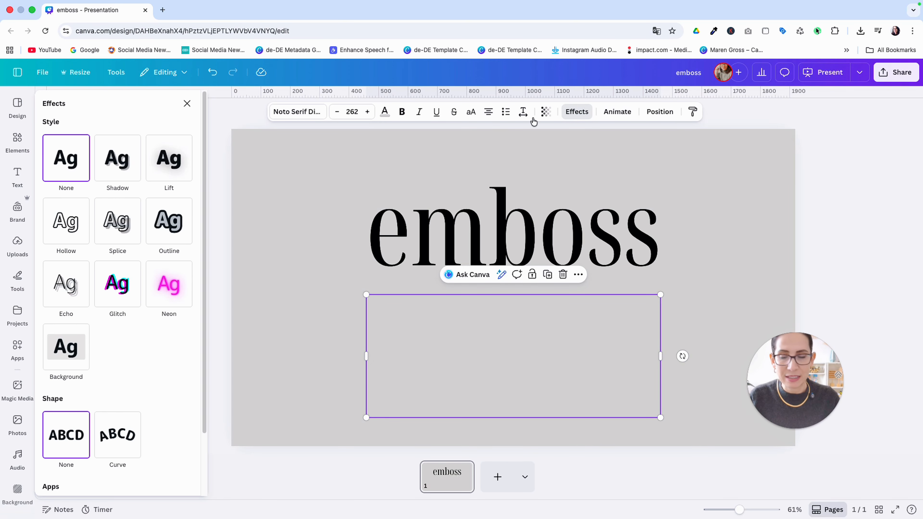
{"action": "left_click", "coordinate": [132, 160]}
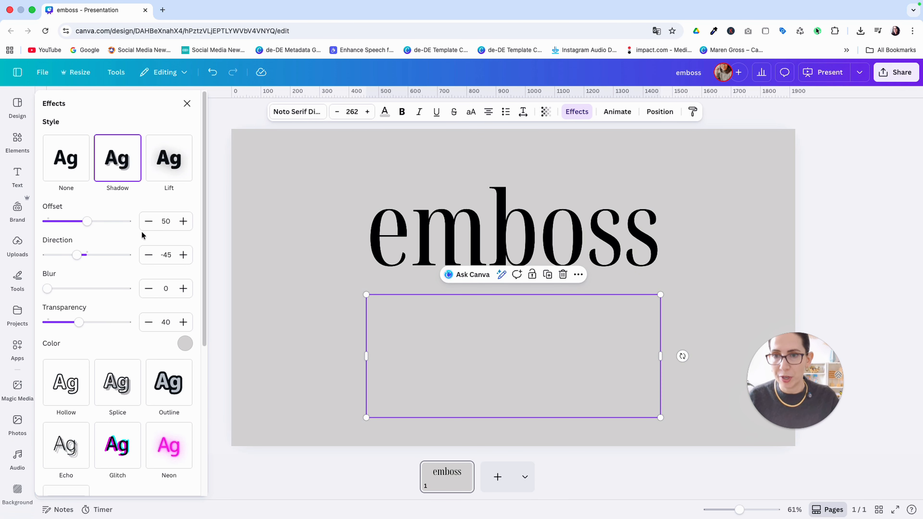
{"action": "left_click", "coordinate": [167, 220]}
{"action": "type", "text": "30"}
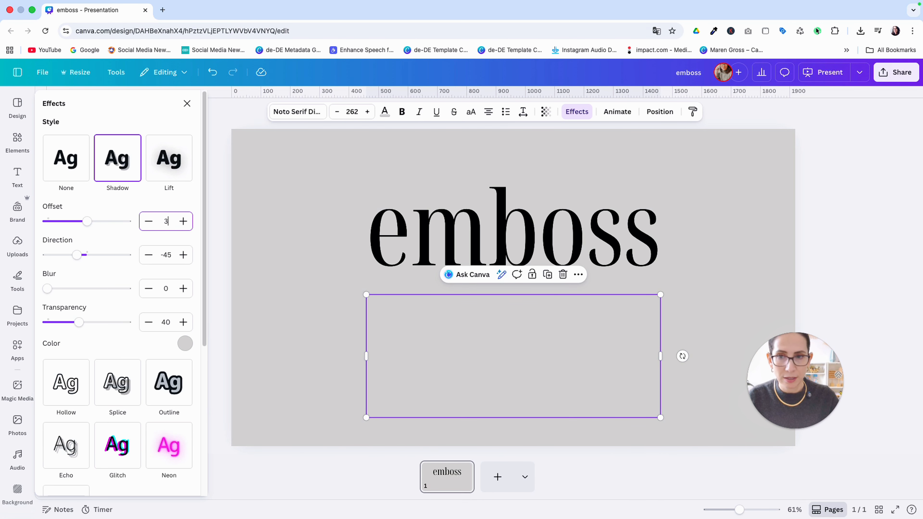
{"action": "key", "text": "Return"}
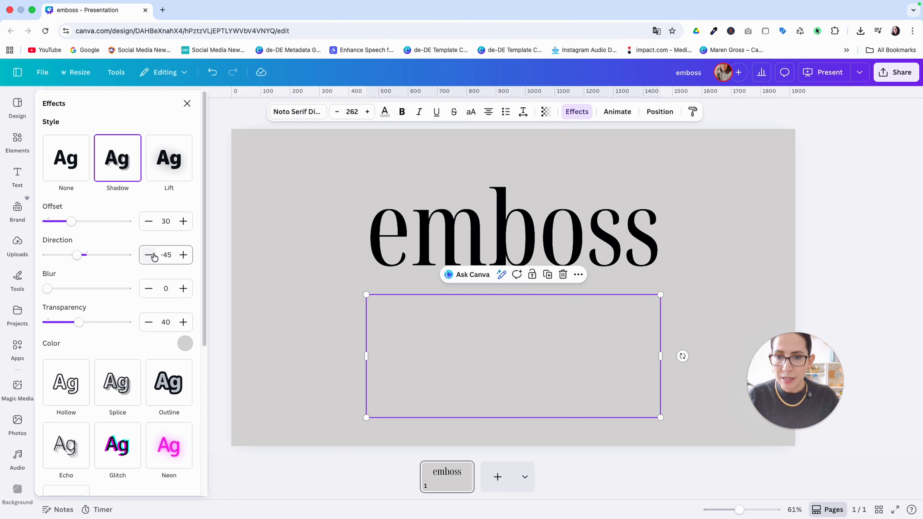
Set the lower text's shadow direction to -55 and its blur to 20
{"action": "left_click", "coordinate": [167, 254]}
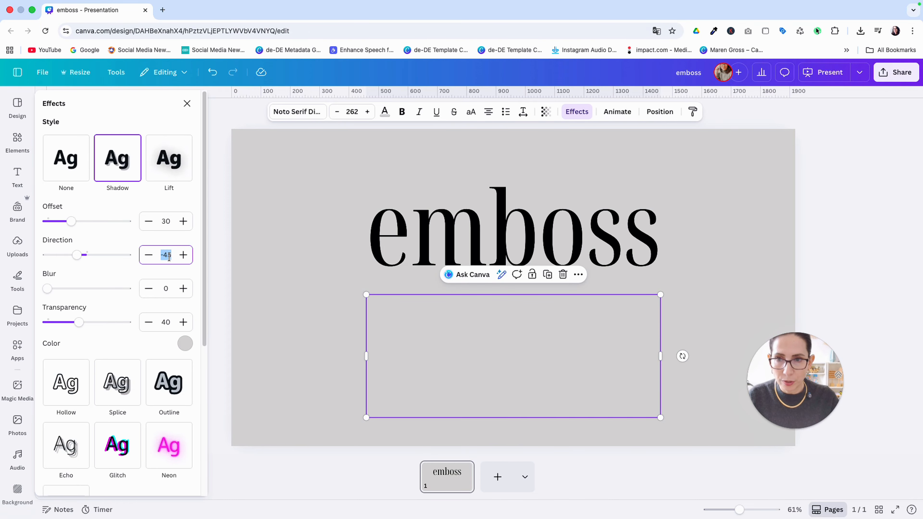
{"action": "left_click", "coordinate": [167, 254]}
{"action": "key", "text": "BackSpace"}
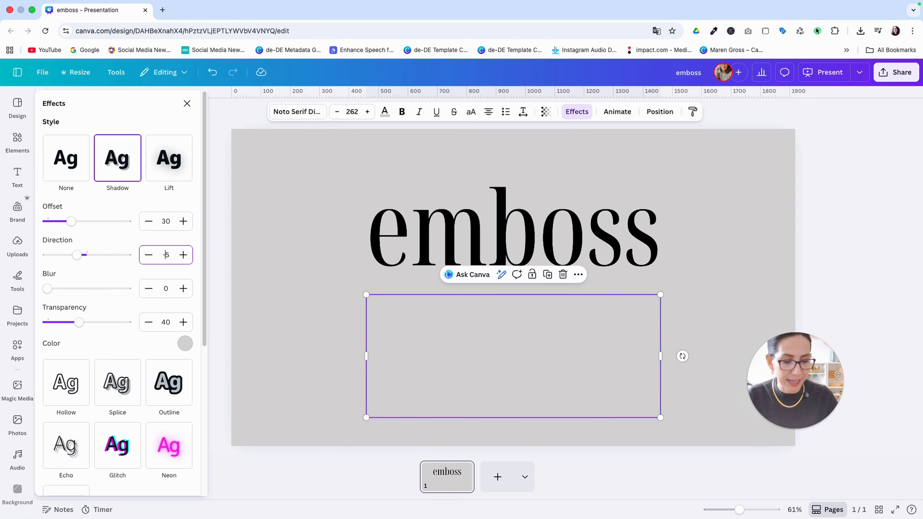
{"action": "type", "text": "5"}
{"action": "left_click", "coordinate": [164, 286]}
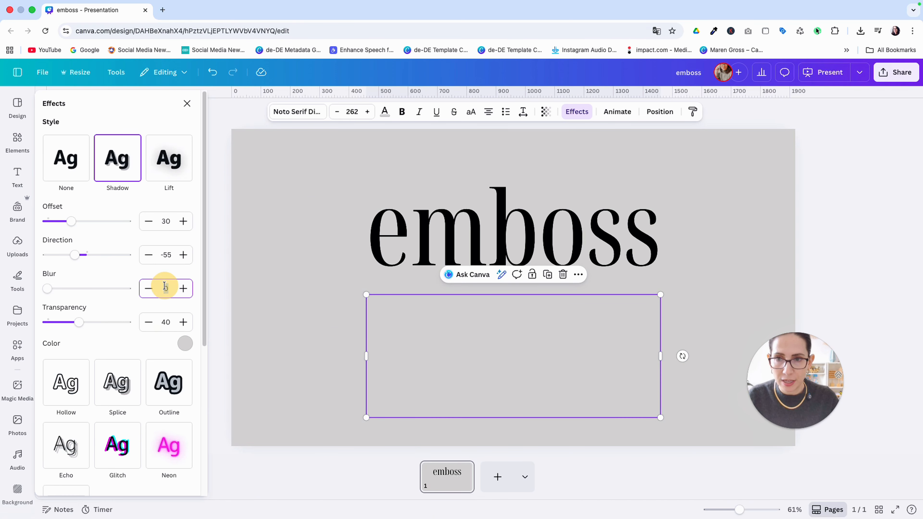
{"action": "type", "text": "20"}
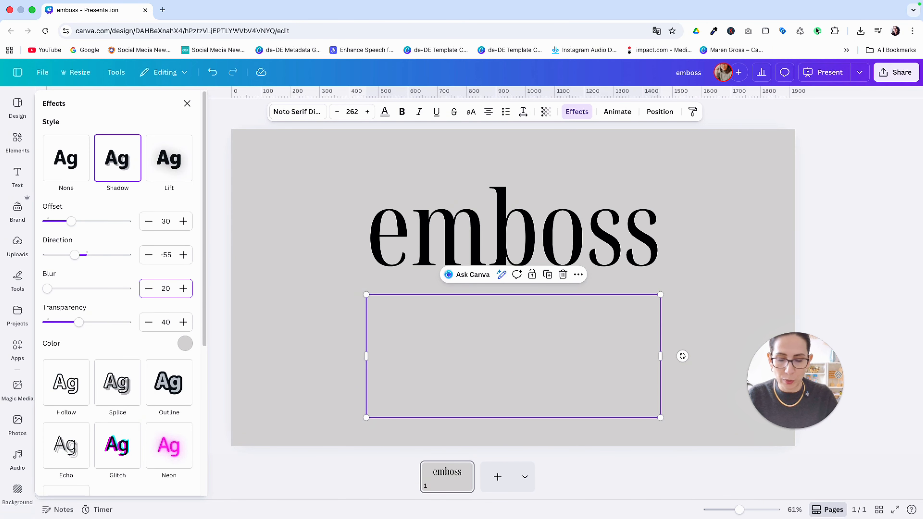
{"action": "left_click", "coordinate": [127, 307]}
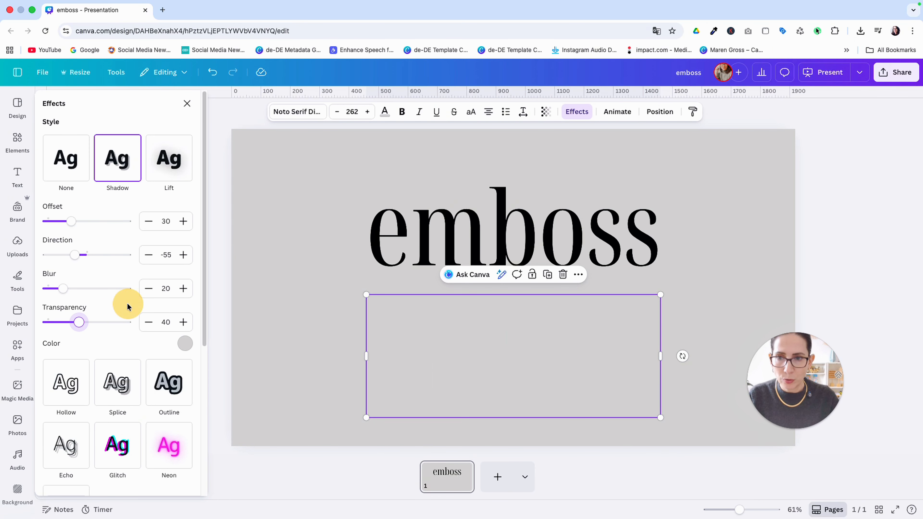
Try dark grey for the lower text's shadow, then settle on the Brand Kit near-black #0c0c0c as its color
{"action": "left_click", "coordinate": [169, 325]}
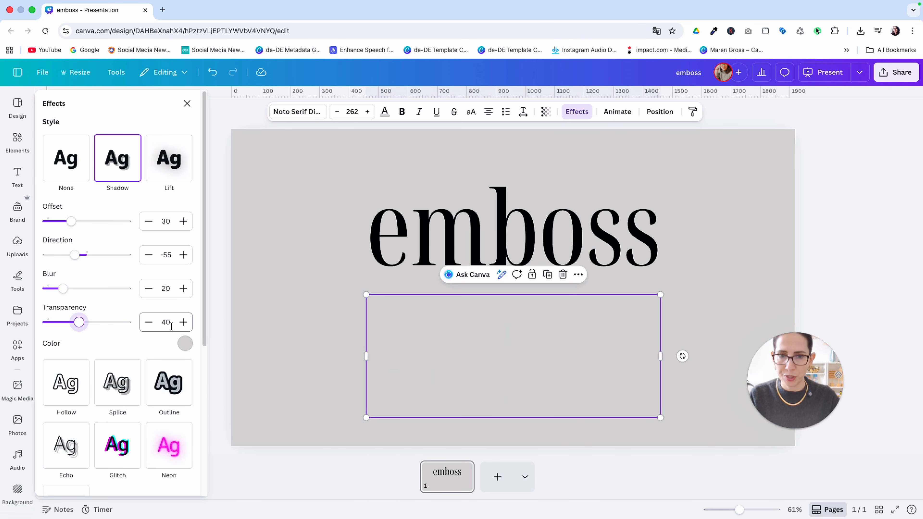
{"action": "left_click", "coordinate": [171, 341]}
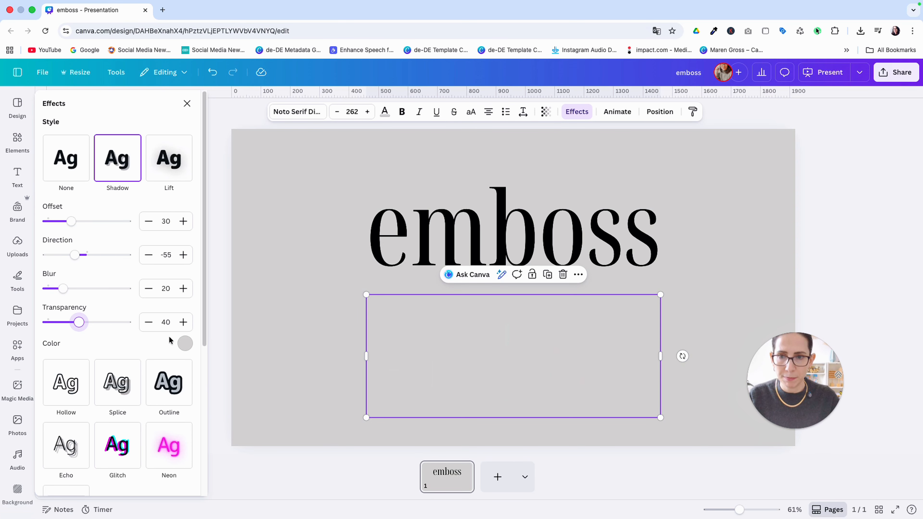
{"action": "left_click", "coordinate": [185, 346]}
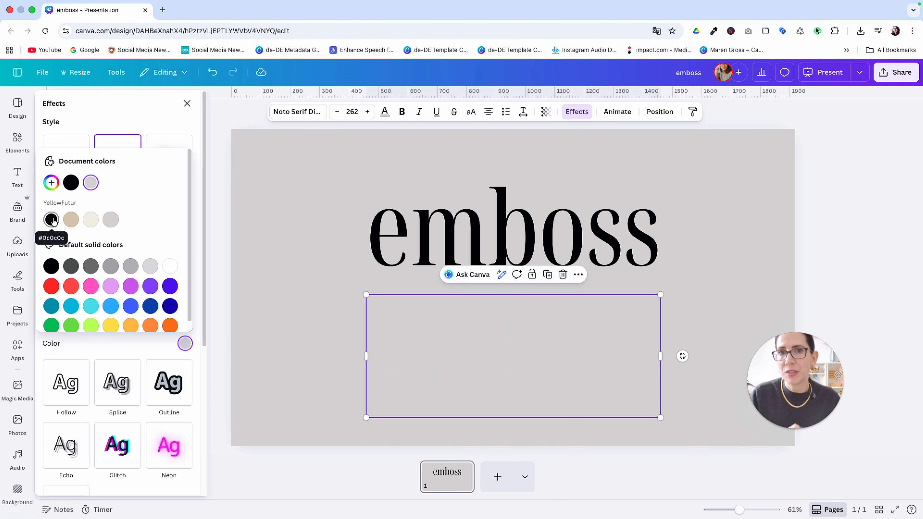
{"action": "left_click", "coordinate": [51, 220]}
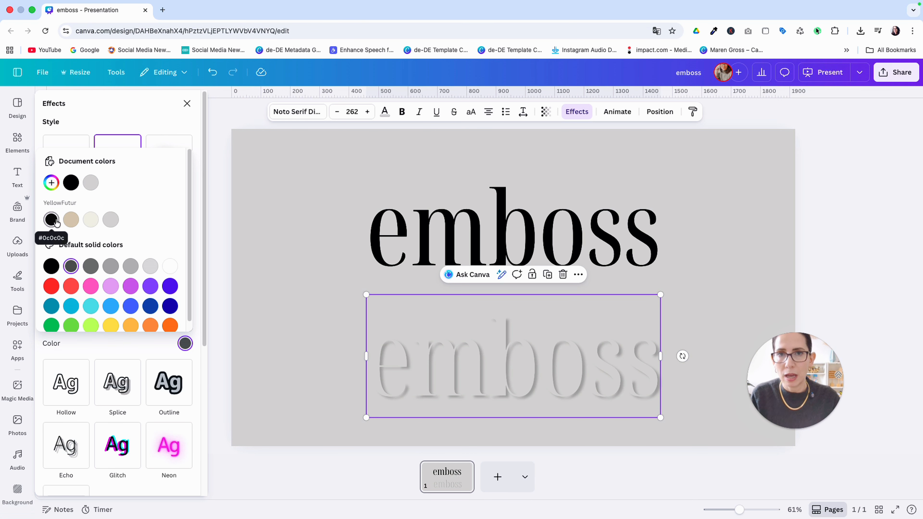
{"action": "left_click", "coordinate": [70, 266]}
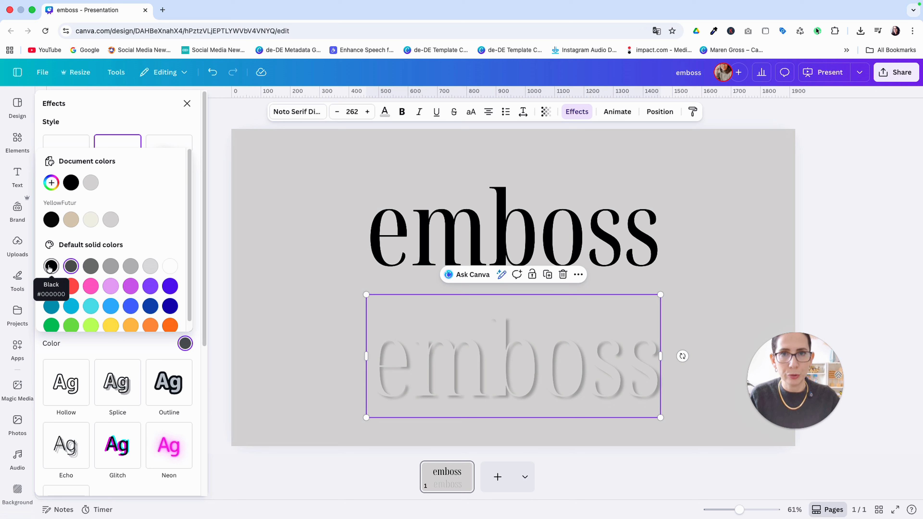
{"action": "left_click", "coordinate": [52, 220]}
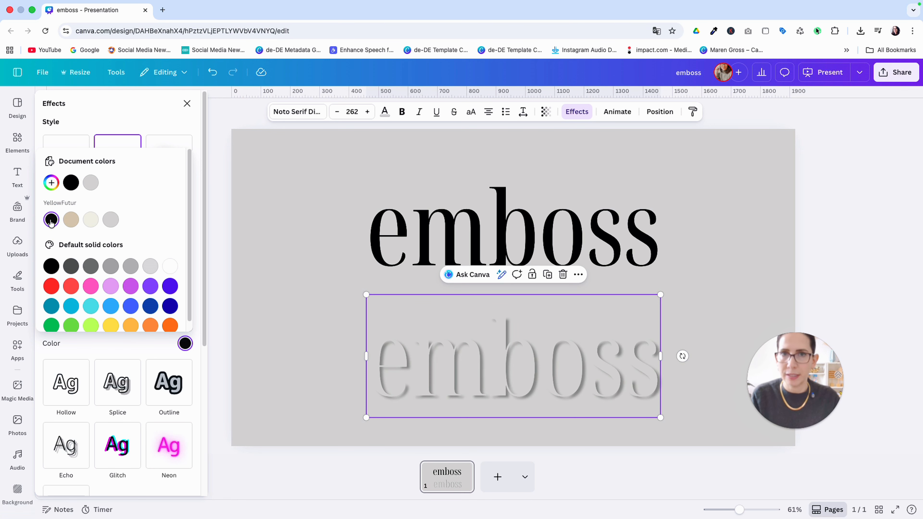
Change the upper "emboss" text's color to the same light grey as the page background
{"action": "left_click", "coordinate": [160, 118]}
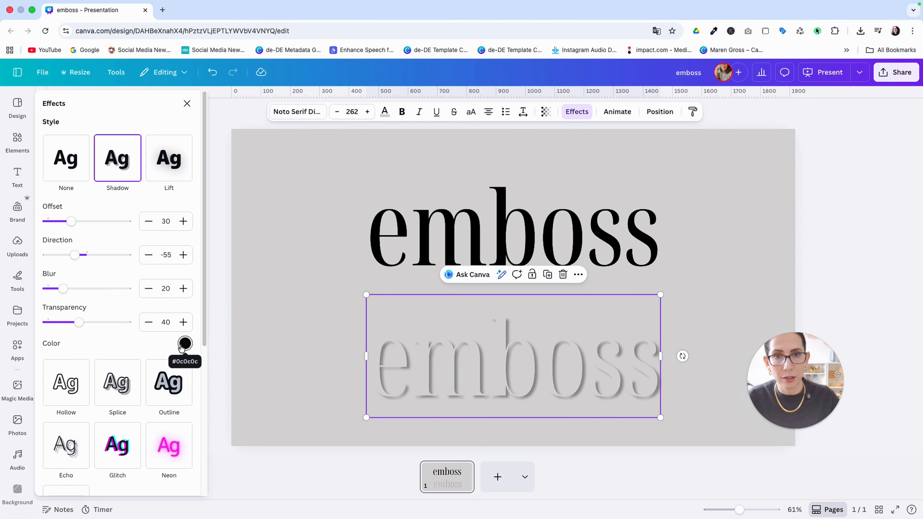
{"action": "left_click", "coordinate": [312, 263]}
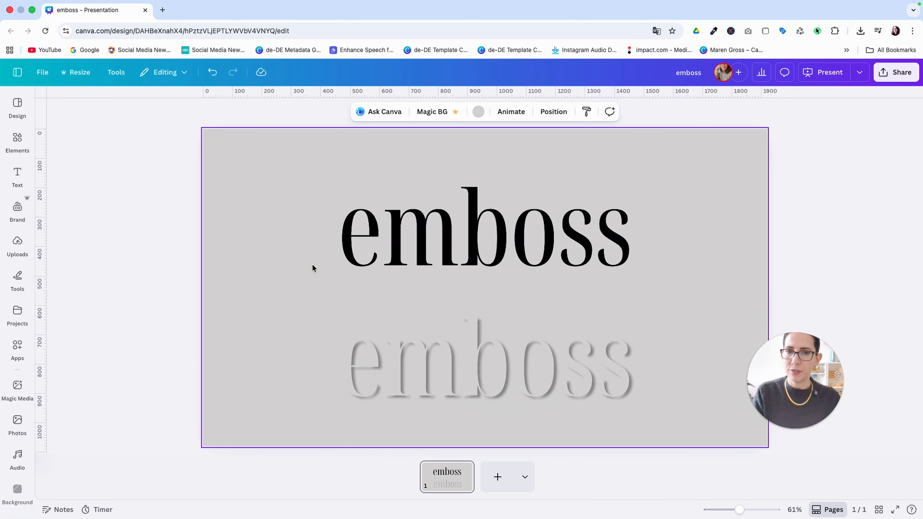
{"action": "left_click", "coordinate": [449, 227]}
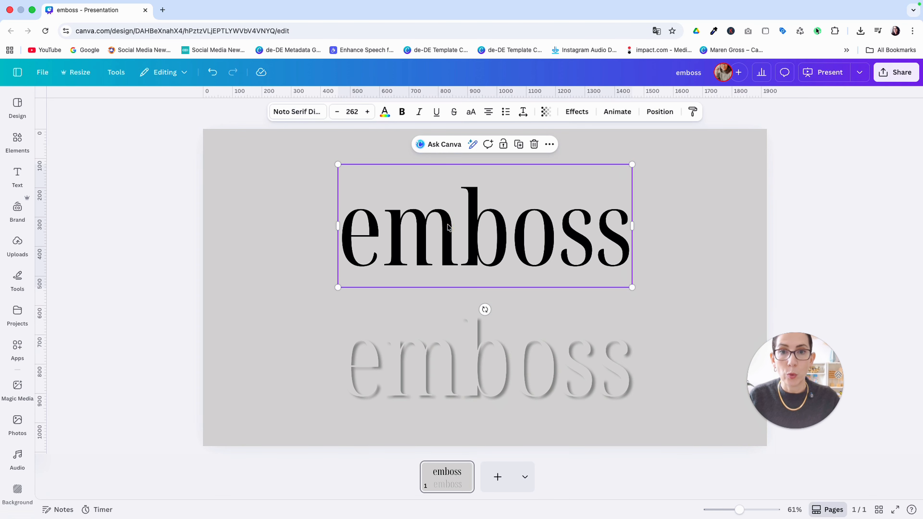
{"action": "left_click", "coordinate": [383, 112]}
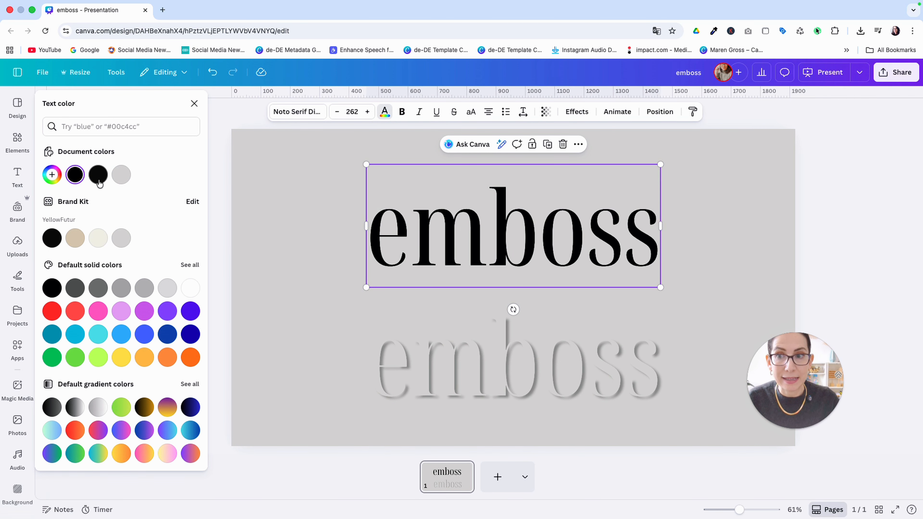
{"action": "left_click", "coordinate": [120, 176]}
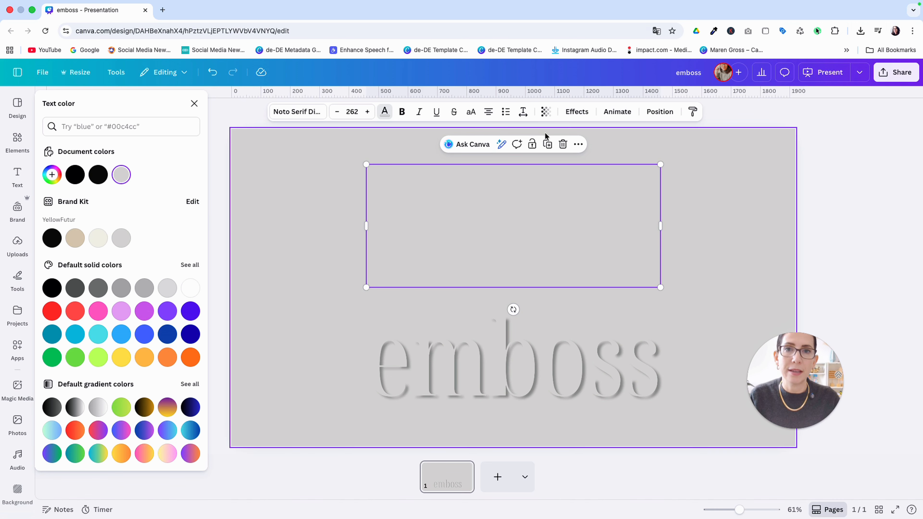
Apply the Shadow effect to the upper "emboss" text and set its offset to 35
{"action": "left_click", "coordinate": [583, 115]}
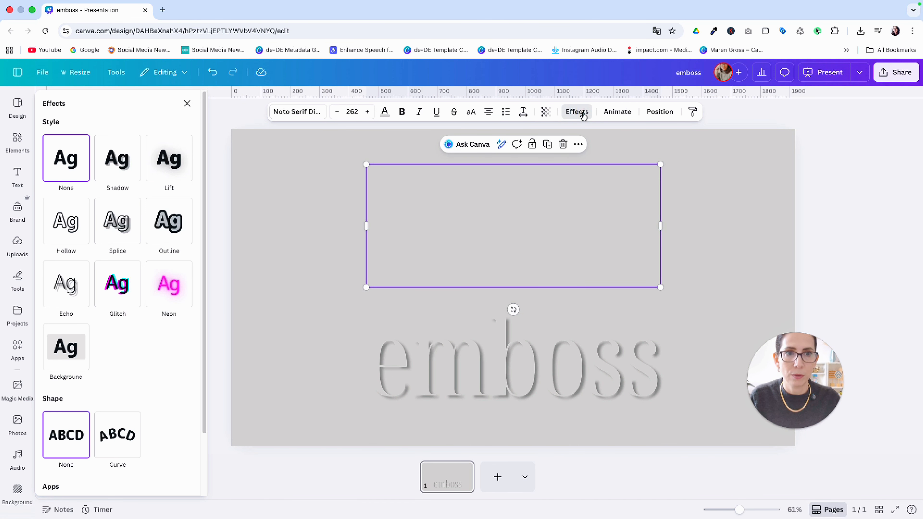
{"action": "left_click", "coordinate": [130, 159]}
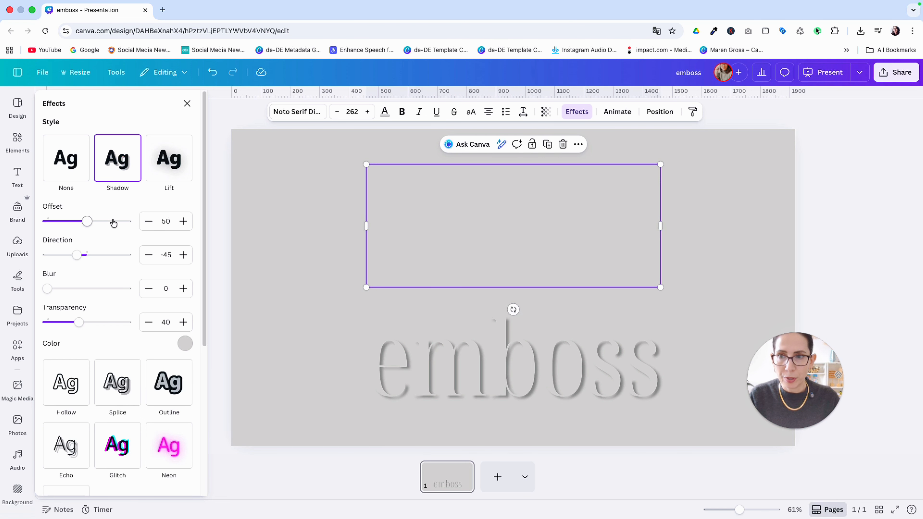
{"action": "left_click", "coordinate": [168, 220]}
{"action": "type", "text": "35"}
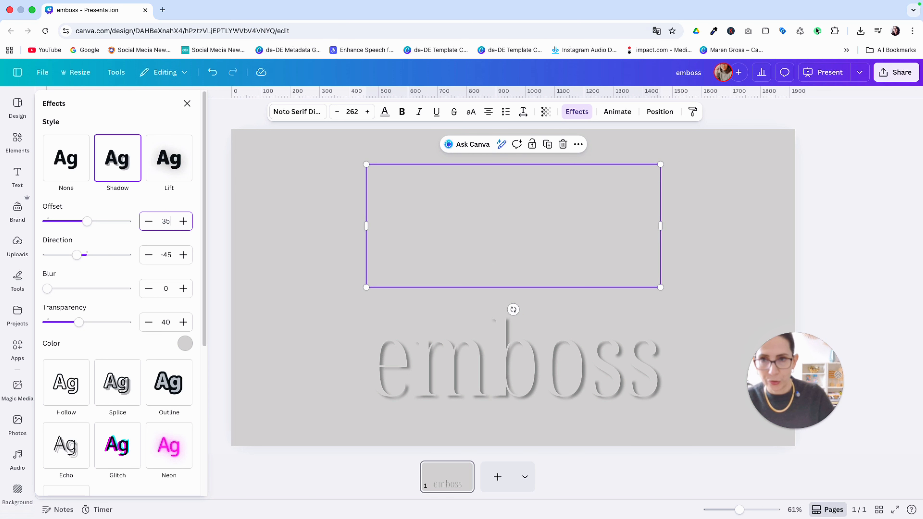
{"action": "key", "text": "Return"}
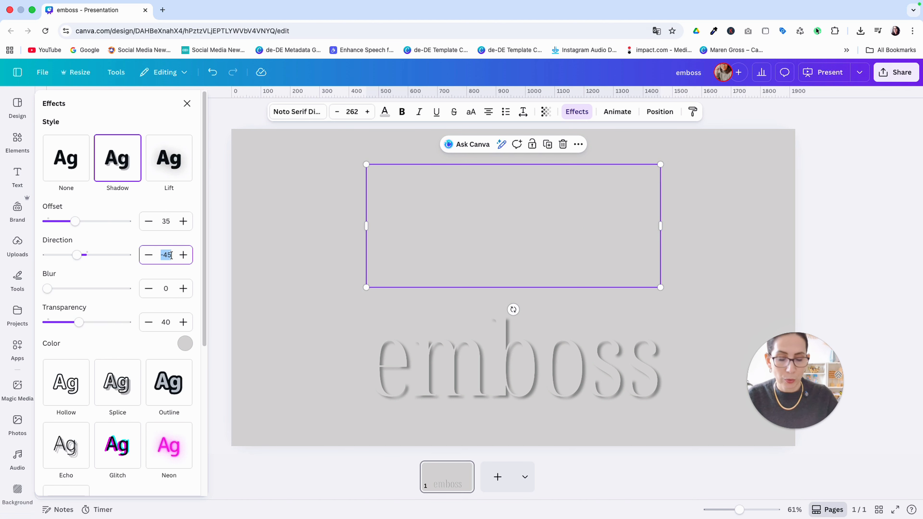
Set the upper text's shadow direction to 120 and its blur to 20
{"action": "type", "text": "120"}
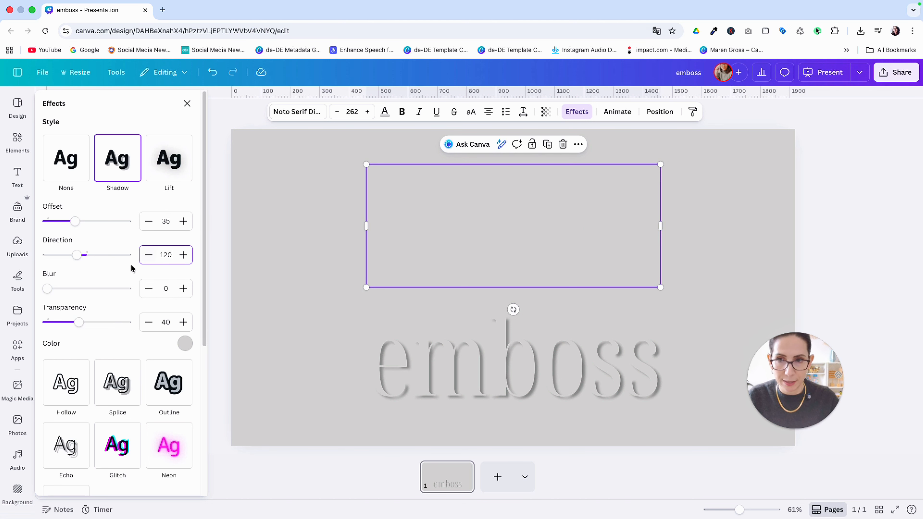
{"action": "left_click", "coordinate": [119, 270]}
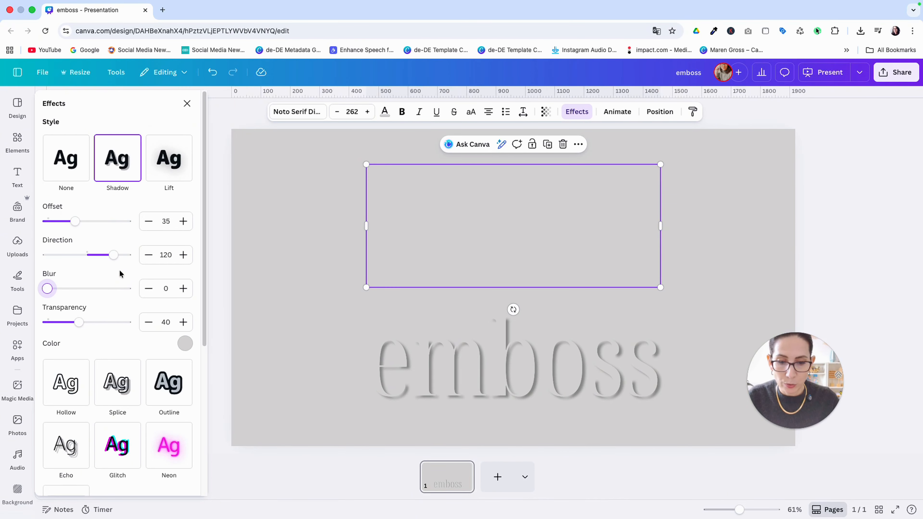
{"action": "double_click", "coordinate": [166, 290]}
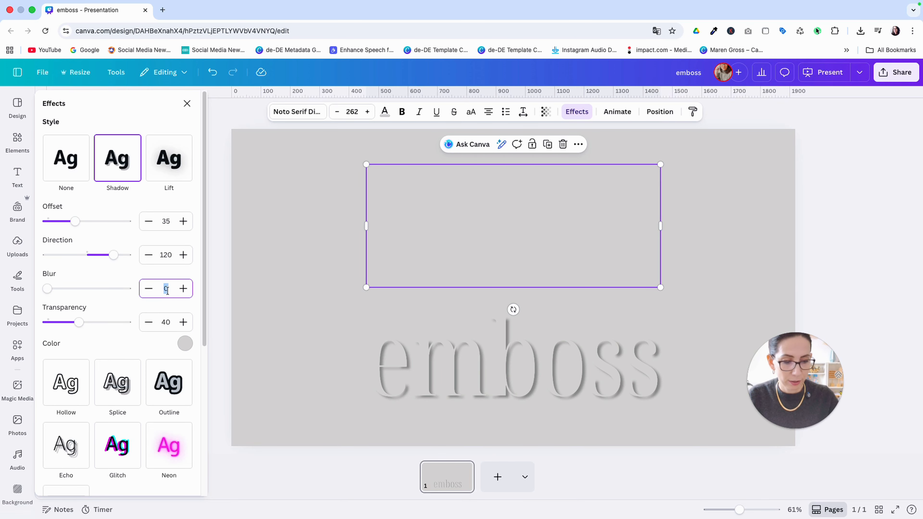
{"action": "type", "text": "20"}
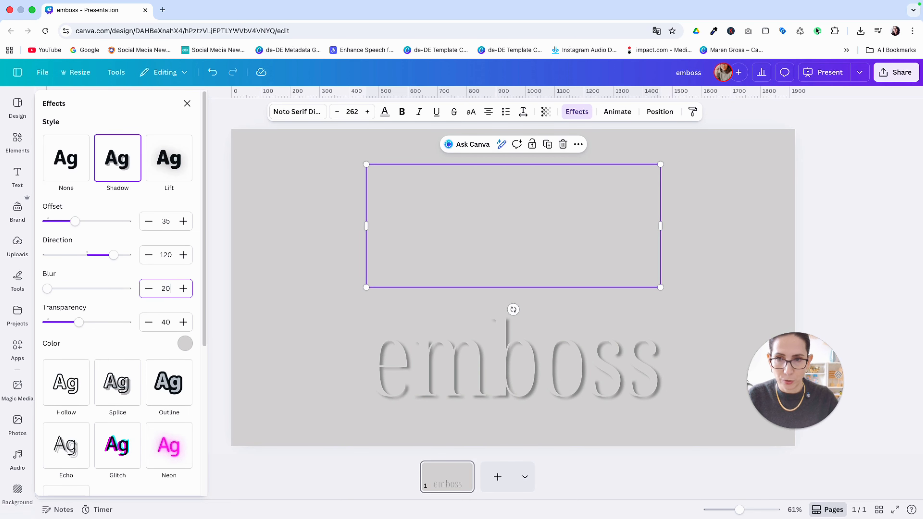
{"action": "left_click", "coordinate": [116, 303]}
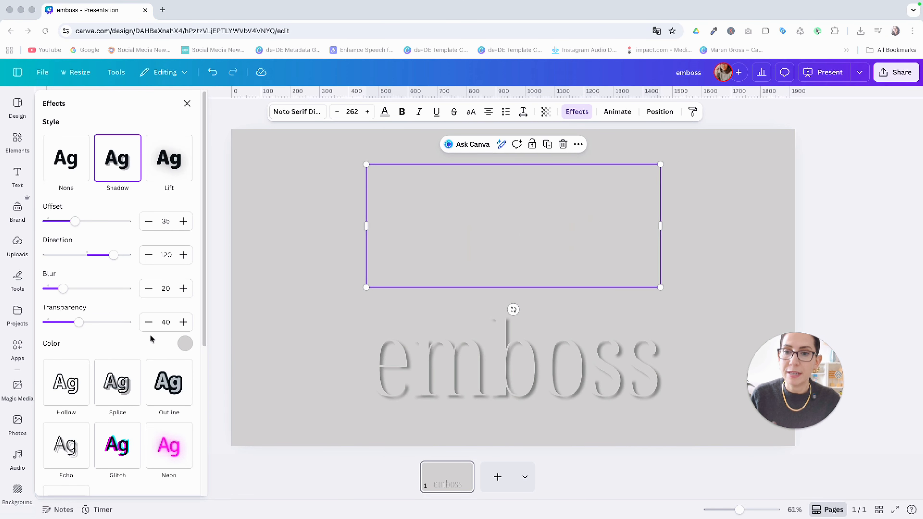
Change the upper text's shadow to the light off-white #F0EEE6
{"action": "left_click", "coordinate": [181, 344]}
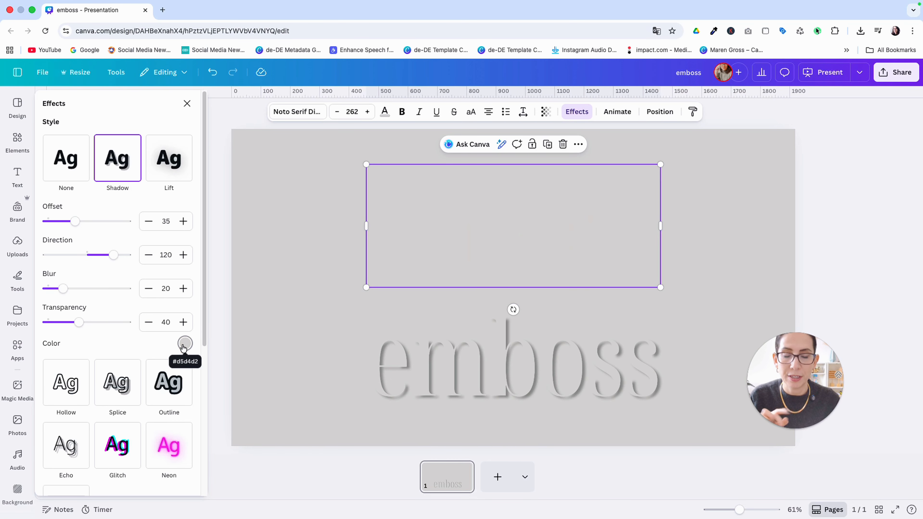
{"action": "left_click", "coordinate": [184, 343]}
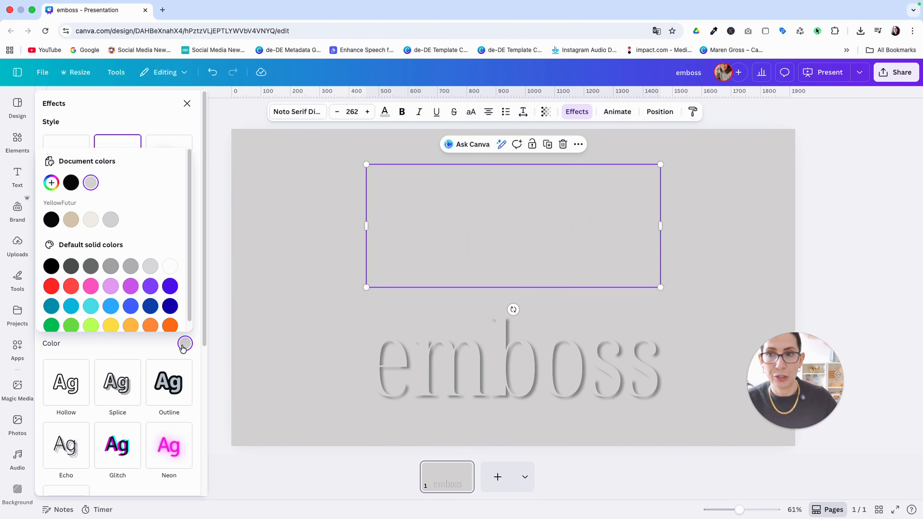
{"action": "left_click", "coordinate": [90, 183]}
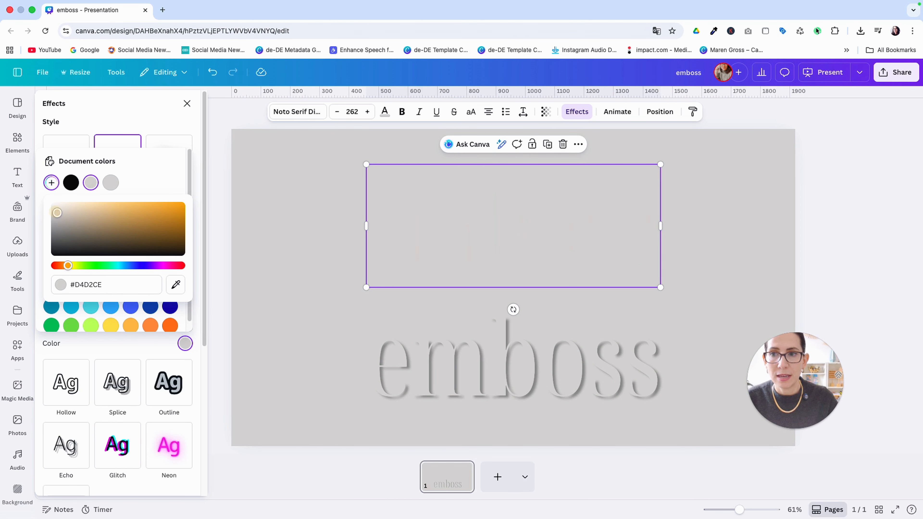
{"action": "left_click_drag", "start_coordinate": [56, 213], "coordinate": [59, 208]}
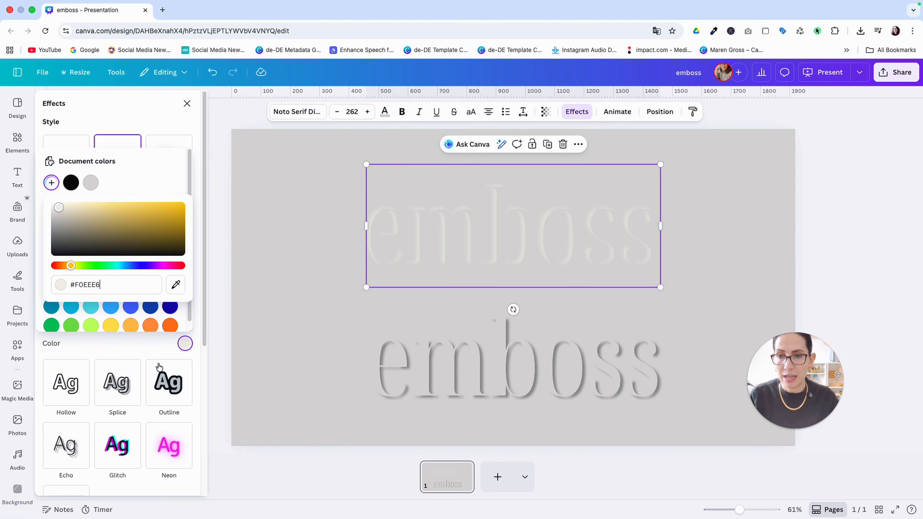
{"action": "left_click", "coordinate": [158, 347]}
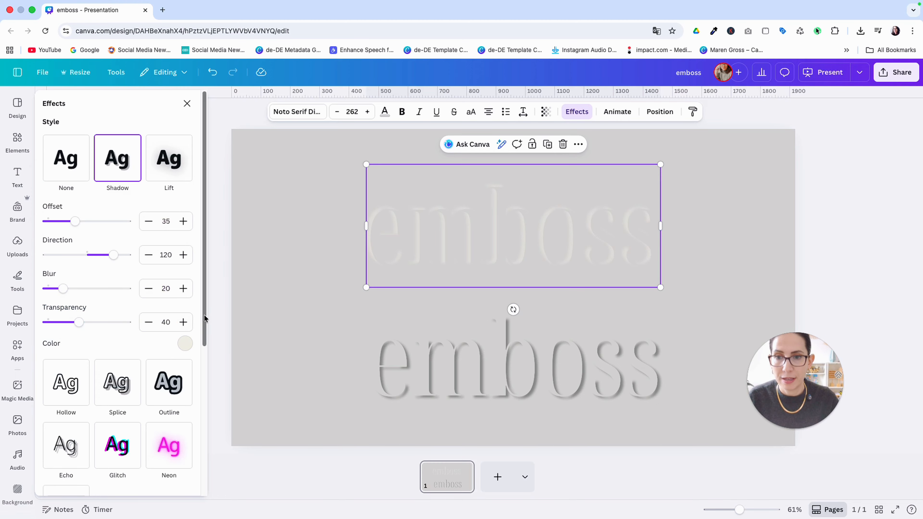
{"action": "left_click", "coordinate": [216, 305]}
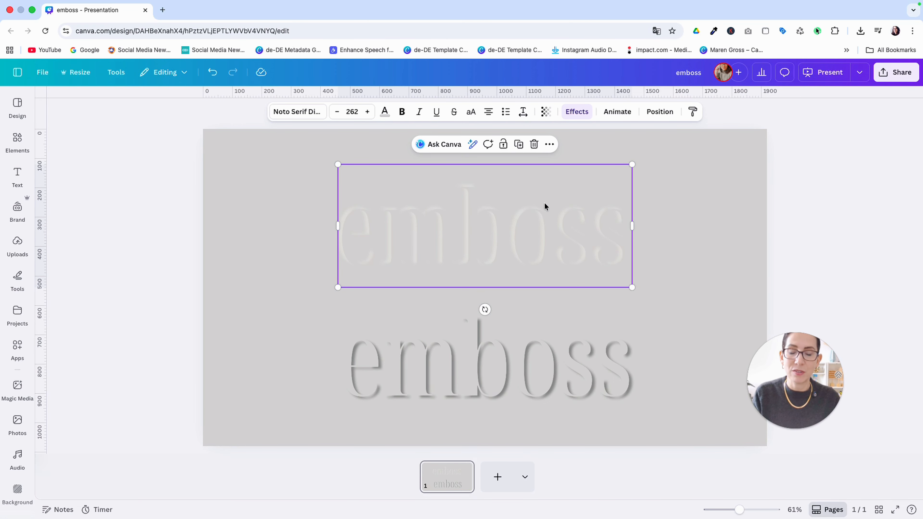
Bring the light-shadow "emboss" text to the top layer and align it exactly over the dark-shadow text
{"action": "left_click_drag", "start_coordinate": [544, 203], "coordinate": [545, 287]}
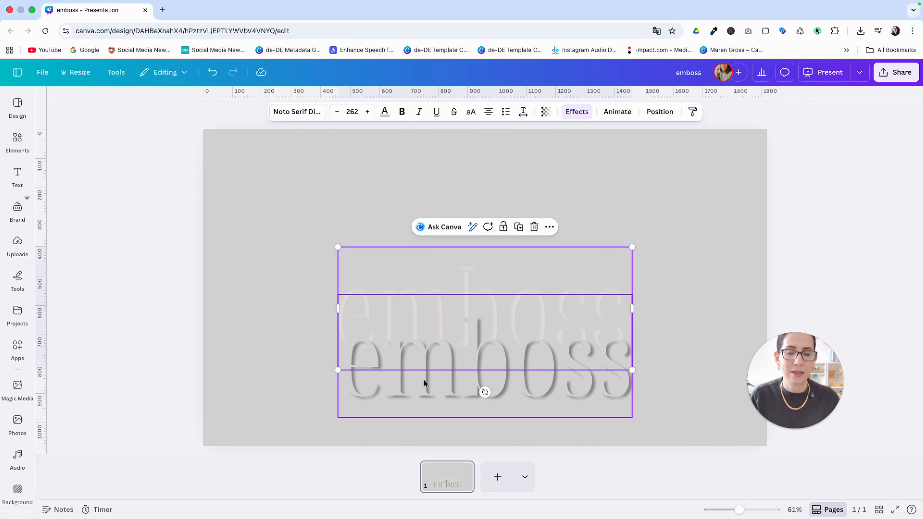
{"action": "left_click", "coordinate": [661, 115]}
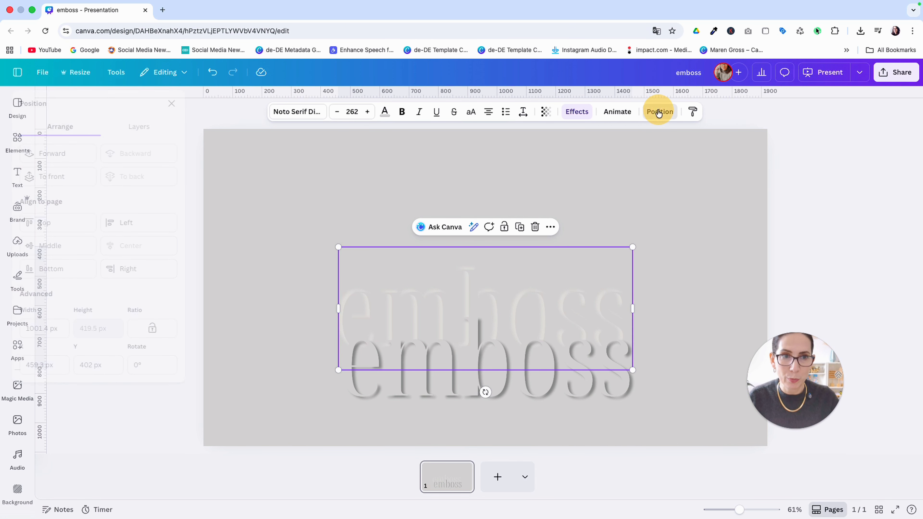
{"action": "left_click", "coordinate": [140, 130]}
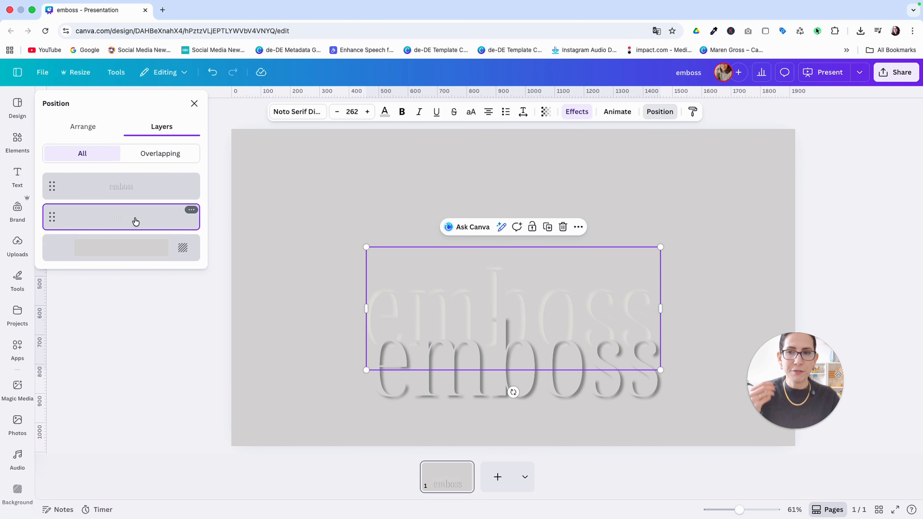
{"action": "left_click_drag", "start_coordinate": [131, 222], "coordinate": [144, 180]}
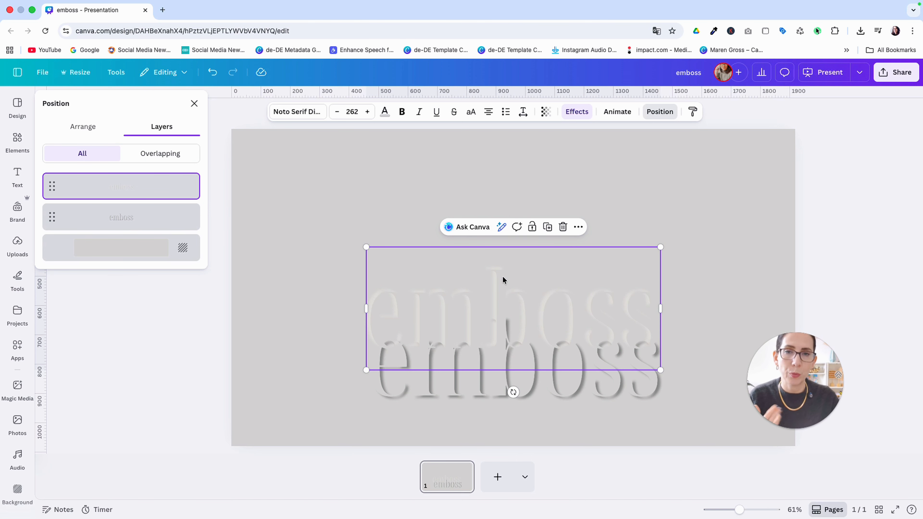
{"action": "left_click_drag", "start_coordinate": [497, 271], "coordinate": [497, 321]}
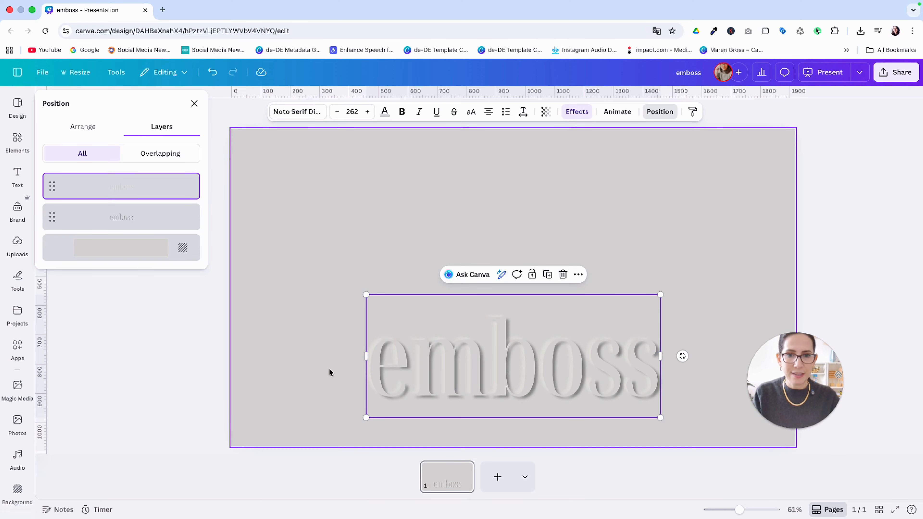
Move both overlapping "emboss" texts together up to the middle of the page
{"action": "left_click_drag", "start_coordinate": [324, 365], "coordinate": [385, 412]}
{"action": "left_click_drag", "start_coordinate": [498, 361], "coordinate": [500, 285]}
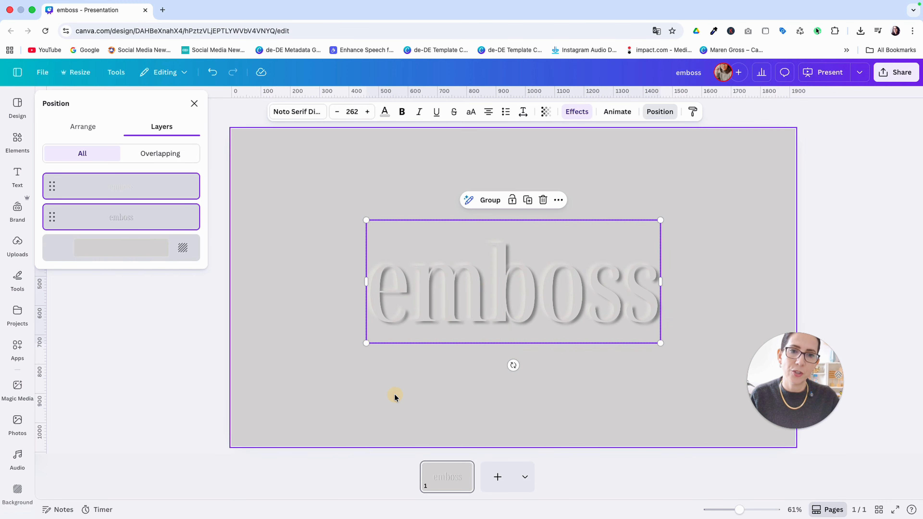
{"action": "left_click", "coordinate": [395, 396]}
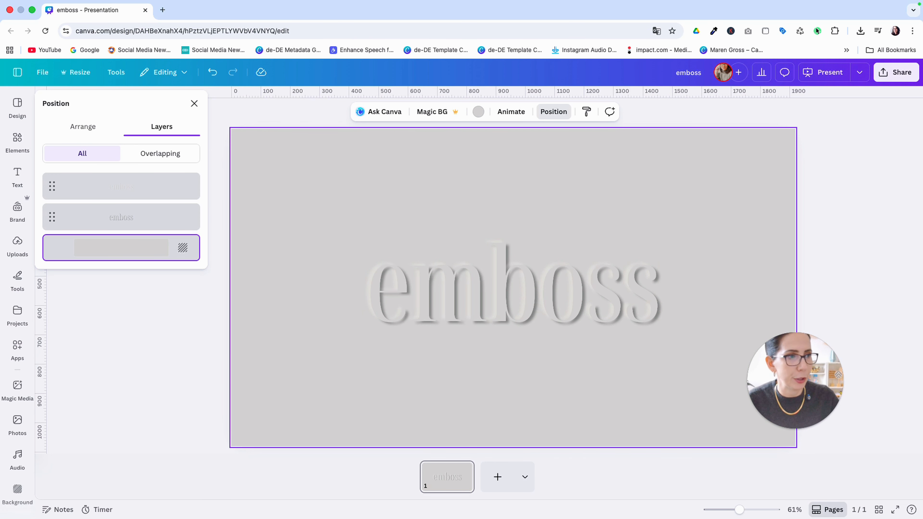
Search the elements for "transparent plastic texture" photos and place a plastic wrap texture so it fills the whole page
{"action": "left_click", "coordinate": [17, 142]}
{"action": "left_click", "coordinate": [94, 109]}
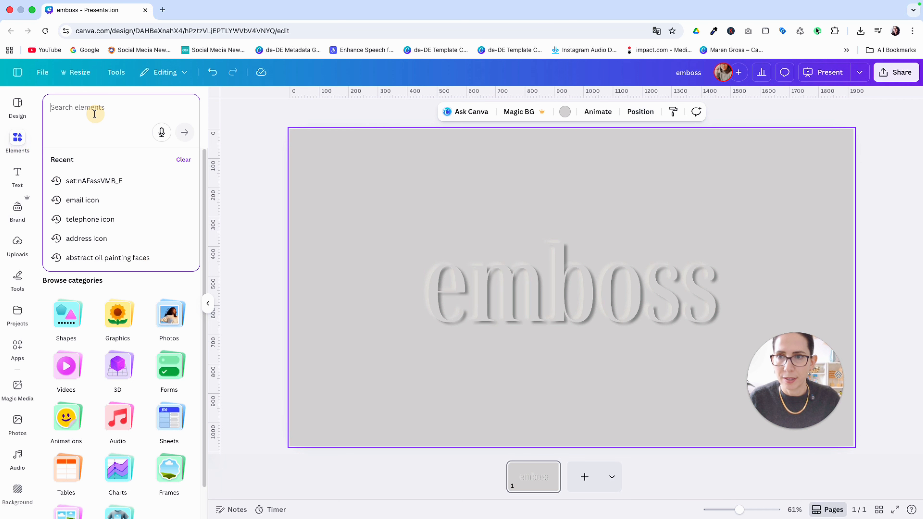
{"action": "type", "text": "transparent plastic texture"}
{"action": "key", "text": "Return"}
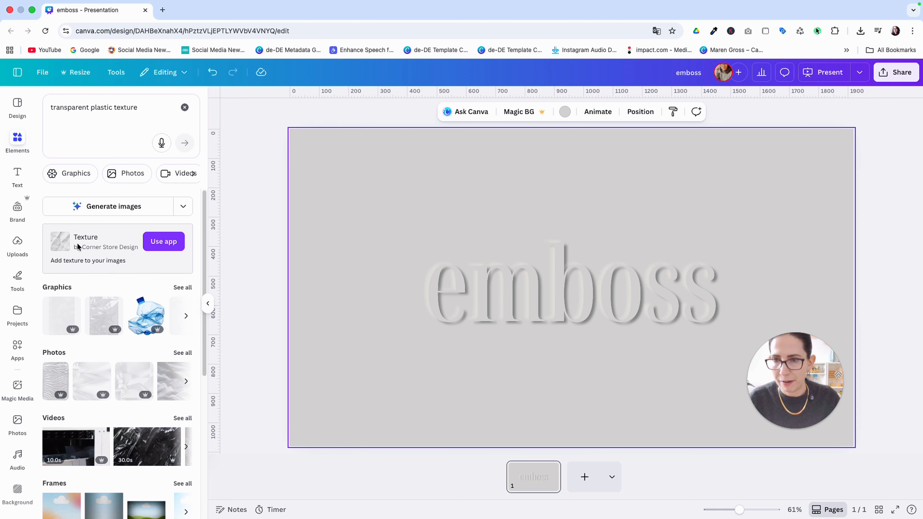
{"action": "left_click", "coordinate": [181, 353]}
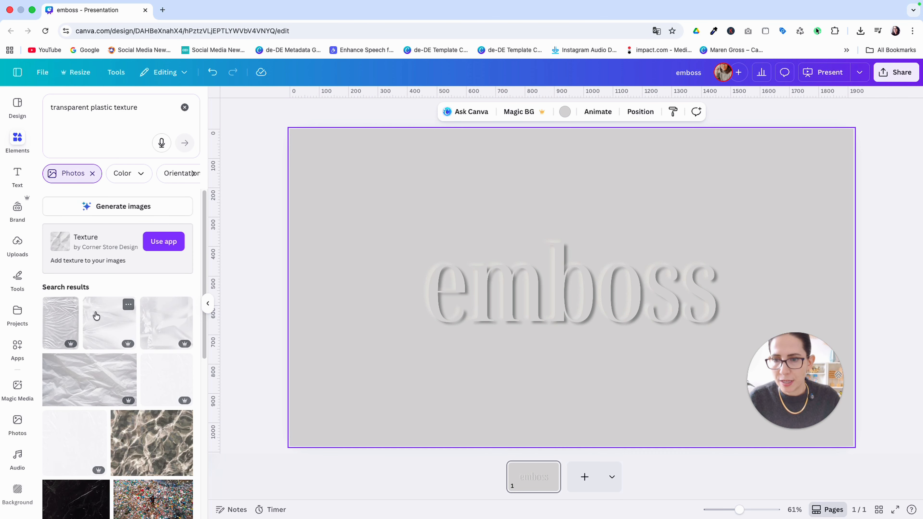
{"action": "left_click_drag", "start_coordinate": [72, 435], "coordinate": [399, 149]}
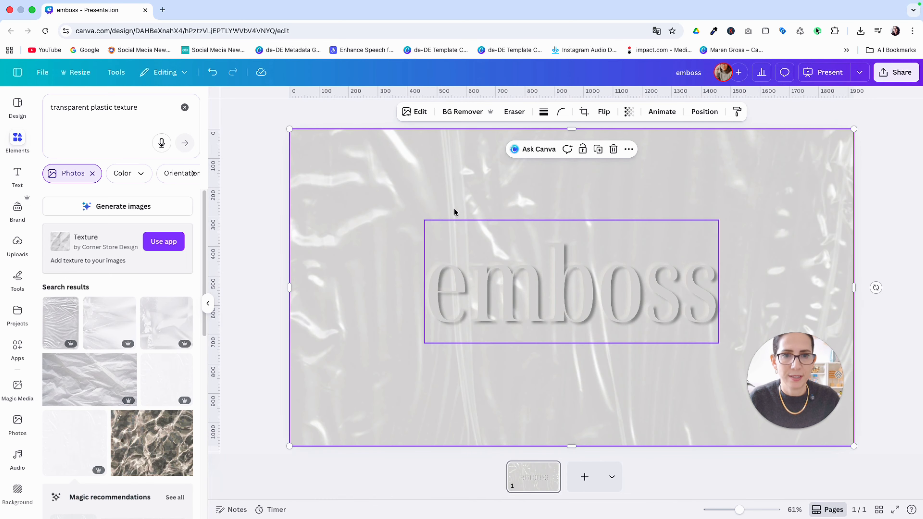
Reduce the opacity of the plastic texture photo so it looks fainter on the page
{"action": "left_click", "coordinate": [629, 111]}
{"action": "left_click_drag", "start_coordinate": [652, 156], "coordinate": [611, 152]}
{"action": "left_click", "coordinate": [412, 182]}
Reposition the plastic texture photo within its 16:9 crop and rotate it to -90 degrees
{"action": "double_click", "coordinate": [410, 181]}
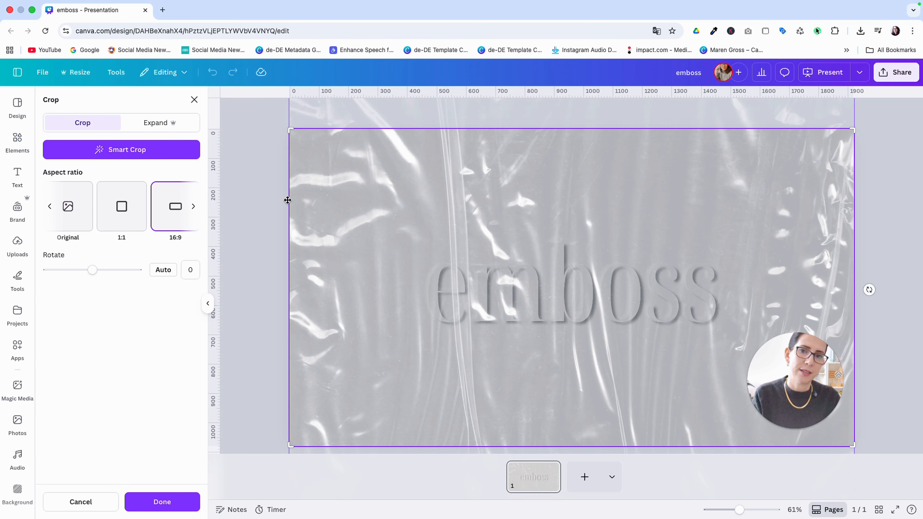
{"action": "left_click", "coordinate": [289, 276]}
{"action": "left_click_drag", "start_coordinate": [289, 277], "coordinate": [327, 276]}
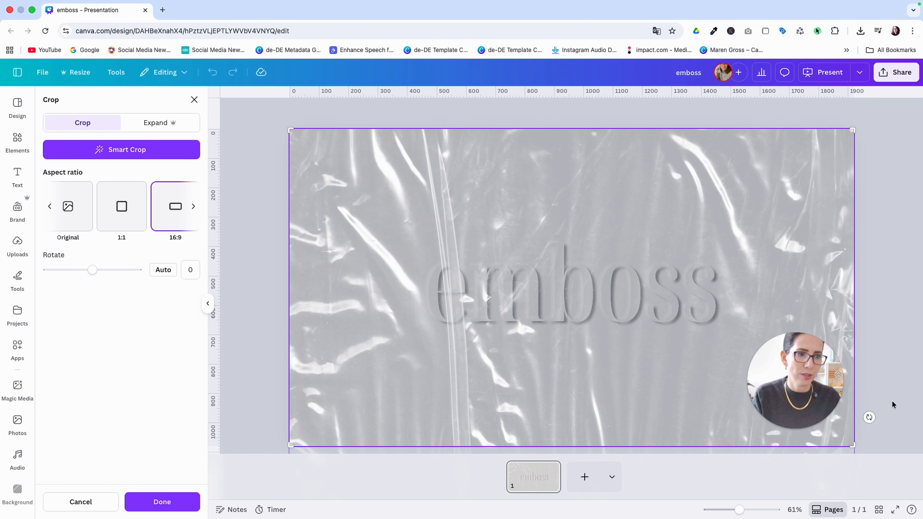
{"action": "left_click_drag", "start_coordinate": [868, 417], "coordinate": [573, 204]}
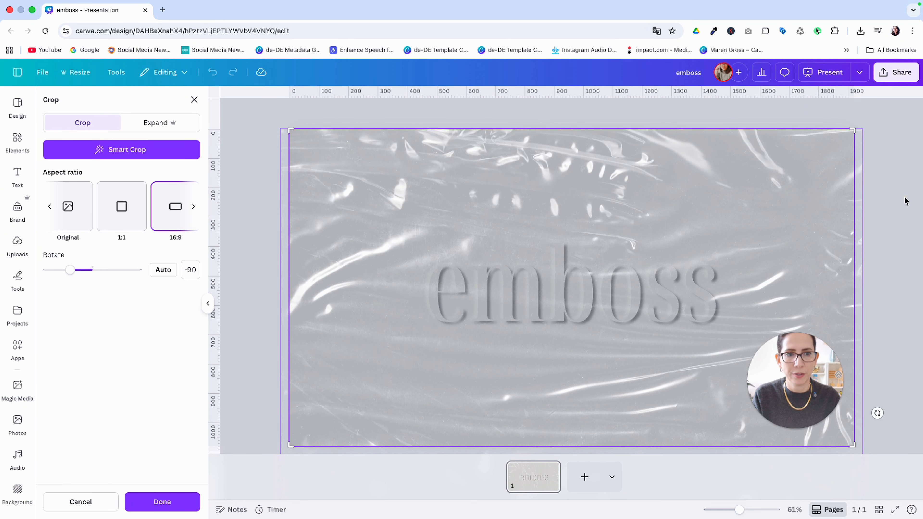
{"action": "left_click", "coordinate": [885, 228]}
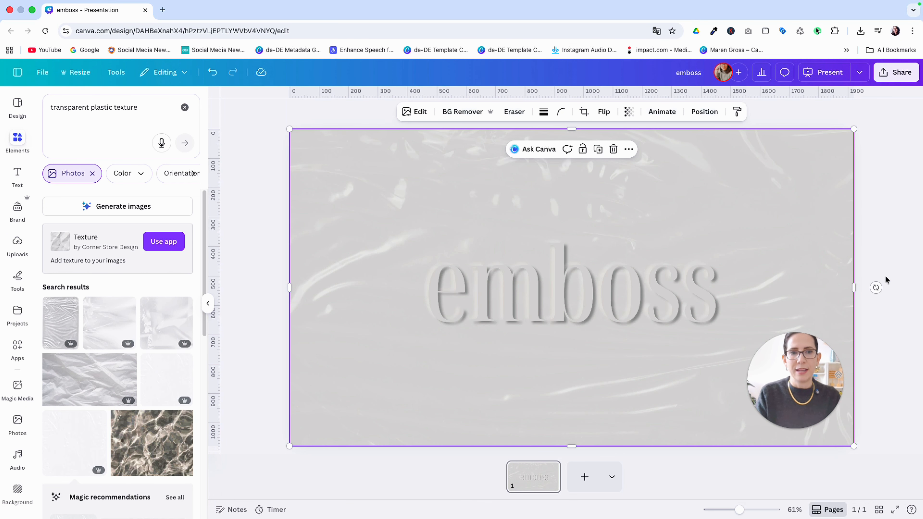
Slightly lower the opacity of the plastic texture photo on the page and close the photo search results
{"action": "left_click", "coordinate": [628, 111]}
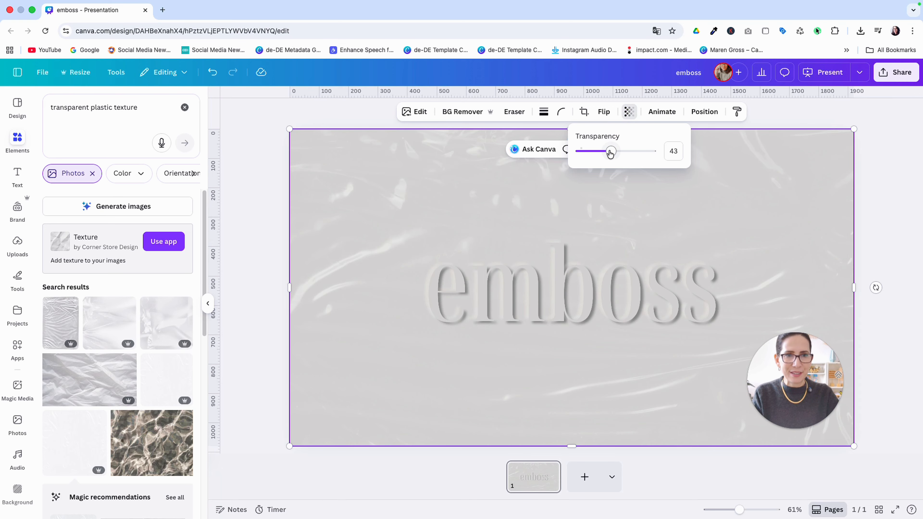
{"action": "left_click_drag", "start_coordinate": [608, 153], "coordinate": [606, 154]}
{"action": "left_click", "coordinate": [867, 199]}
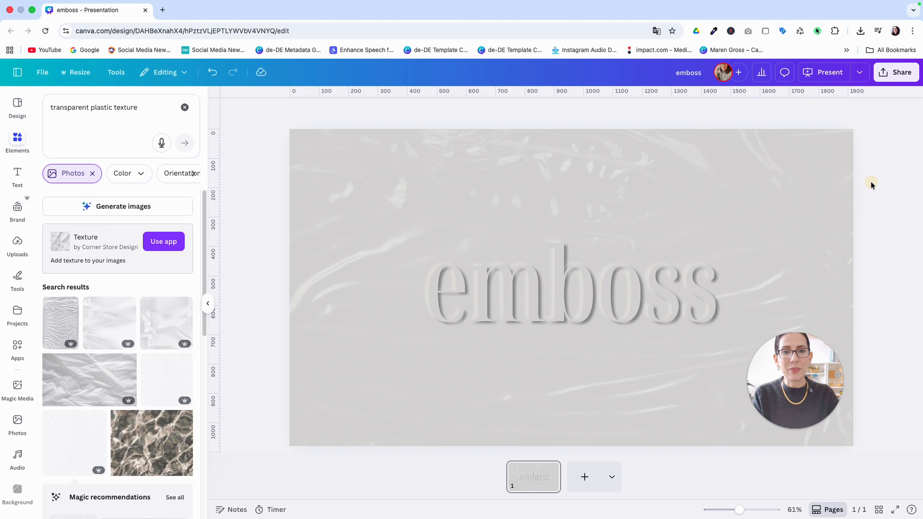
{"action": "left_click", "coordinate": [208, 306]}
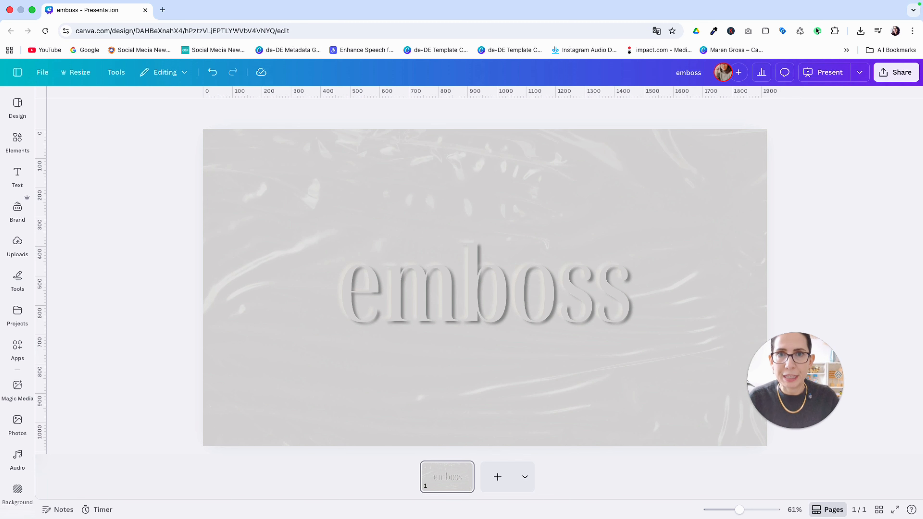
Add a second page and fill it with the recently used Beige Paper Texture photo
{"action": "left_click", "coordinate": [17, 140]}
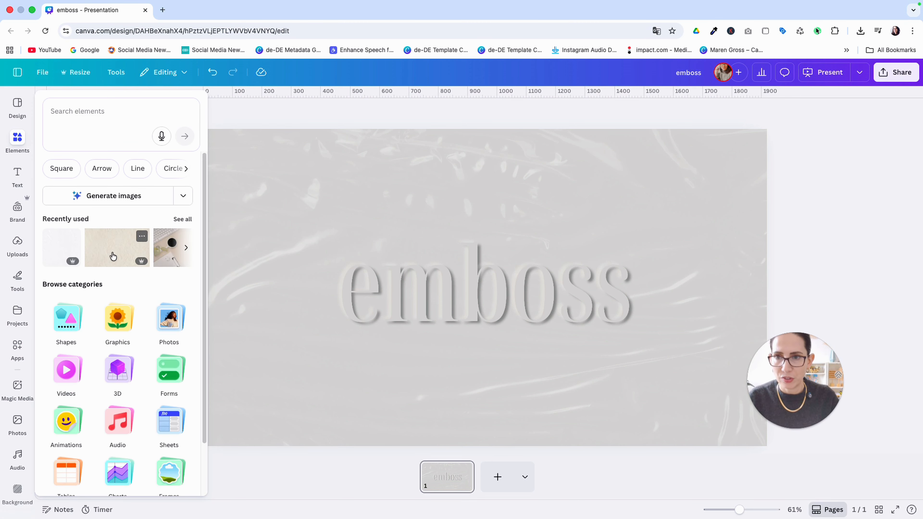
{"action": "left_click", "coordinate": [141, 237]}
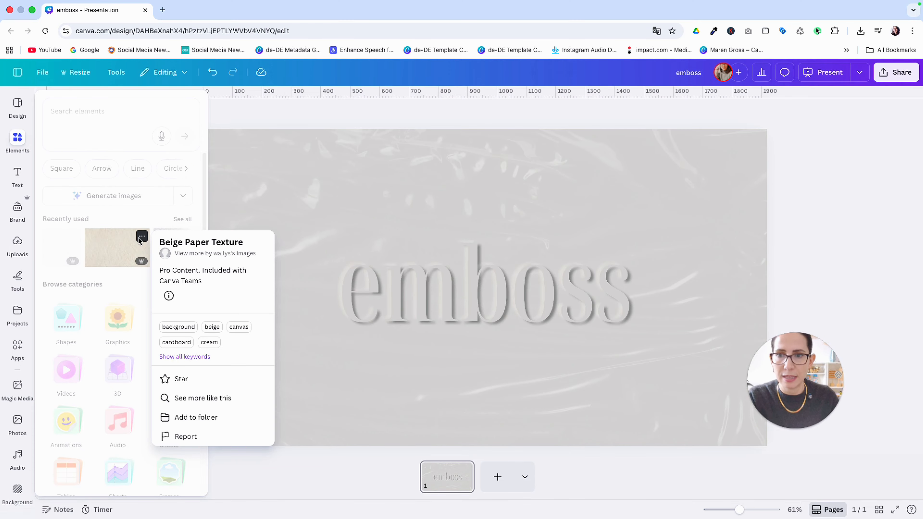
{"action": "left_click", "coordinate": [128, 226]}
{"action": "left_click", "coordinate": [500, 480]}
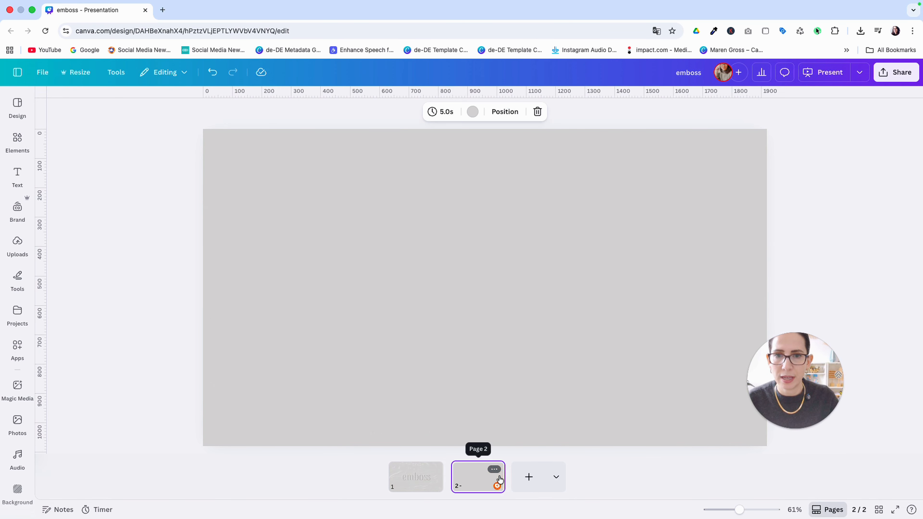
{"action": "left_click", "coordinate": [17, 140]}
{"action": "left_click", "coordinate": [120, 247]}
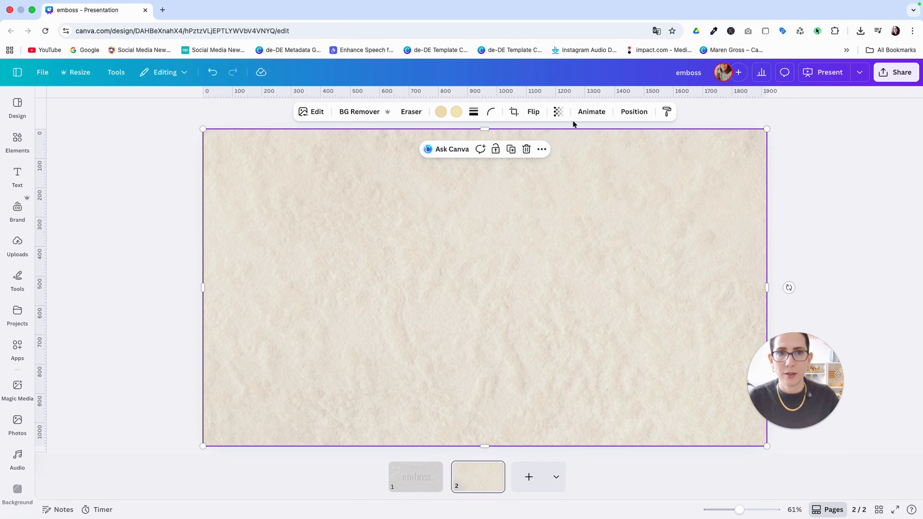
{"action": "left_click", "coordinate": [720, 253]}
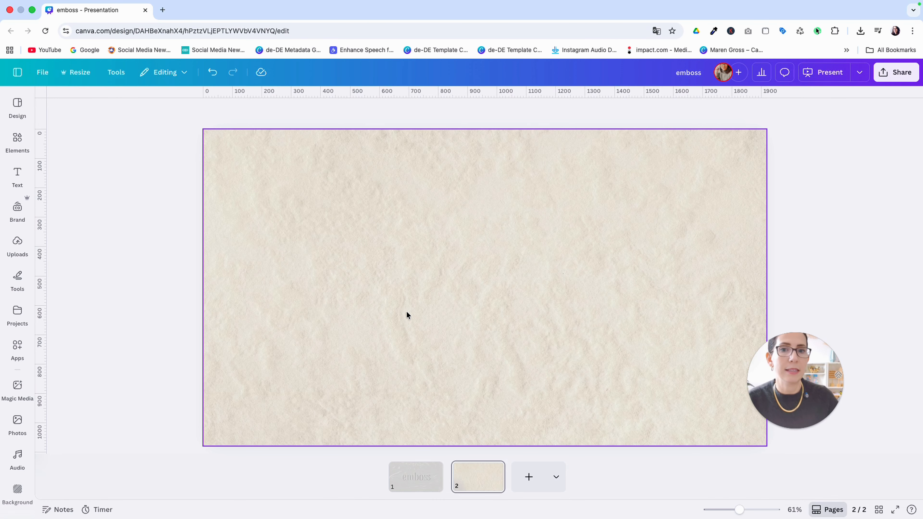
Delete the plastic texture photo from page 1, keeping the "emboss" texts
{"action": "scroll", "coordinate": [406, 311], "scroll_direction": "up", "scroll_amount": 2}
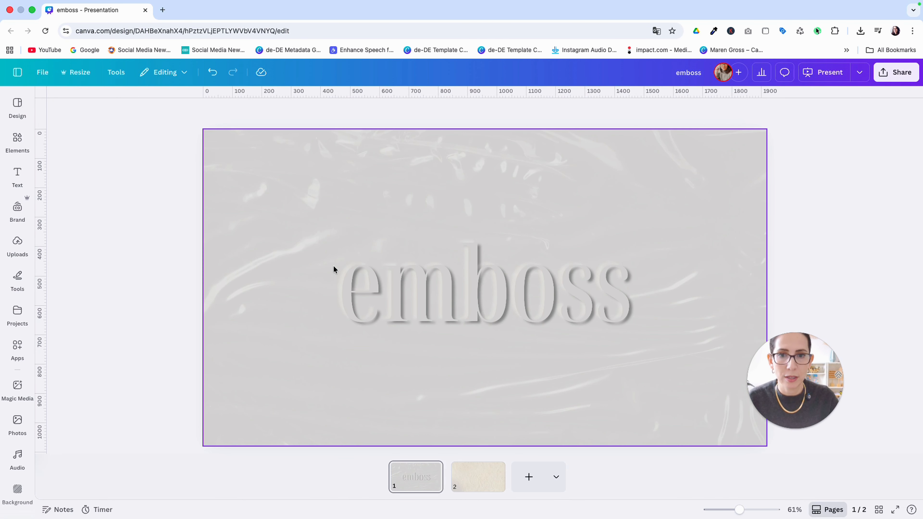
{"action": "left_click", "coordinate": [357, 273]}
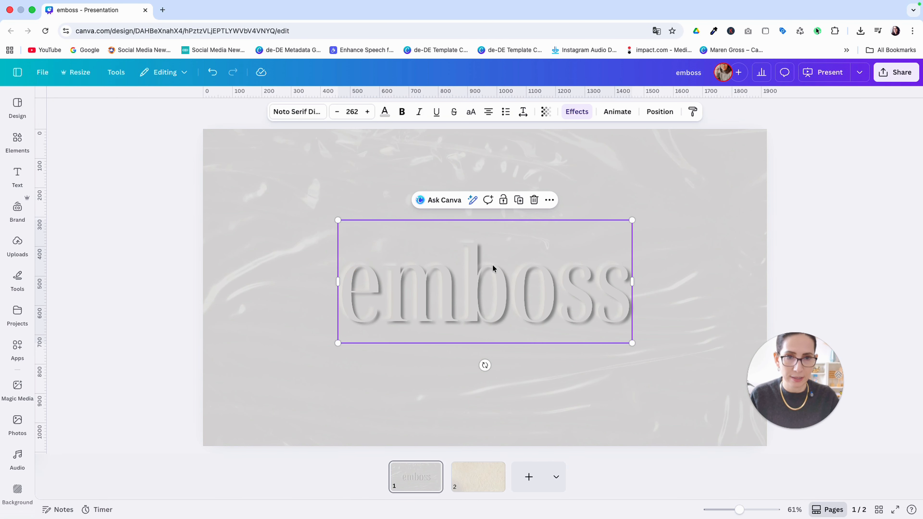
{"action": "left_click", "coordinate": [691, 248]}
{"action": "left_click", "coordinate": [859, 254]}
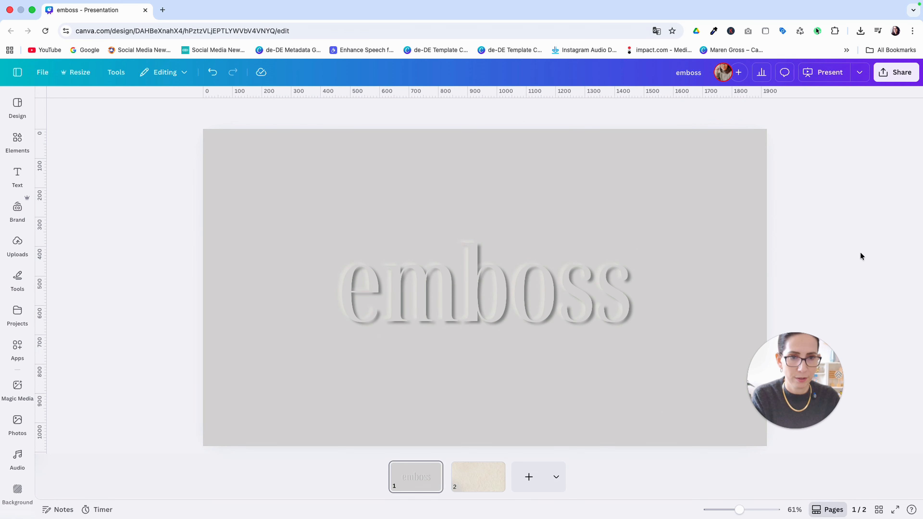
Copy both overlapping "emboss" texts from page 1 and paste them onto the beige paper page
{"action": "left_click_drag", "start_coordinate": [842, 254], "coordinate": [510, 317]}
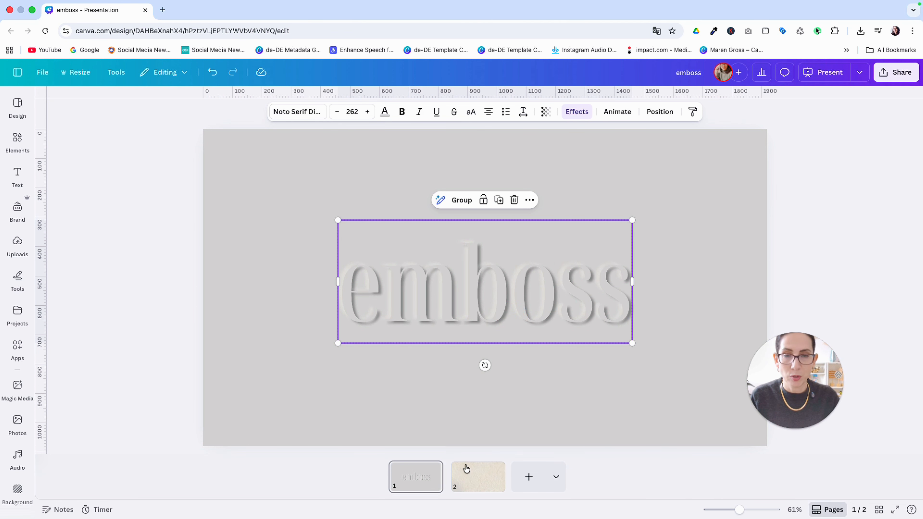
{"action": "left_click", "coordinate": [463, 480]}
{"action": "key", "text": "ctrl+v"}
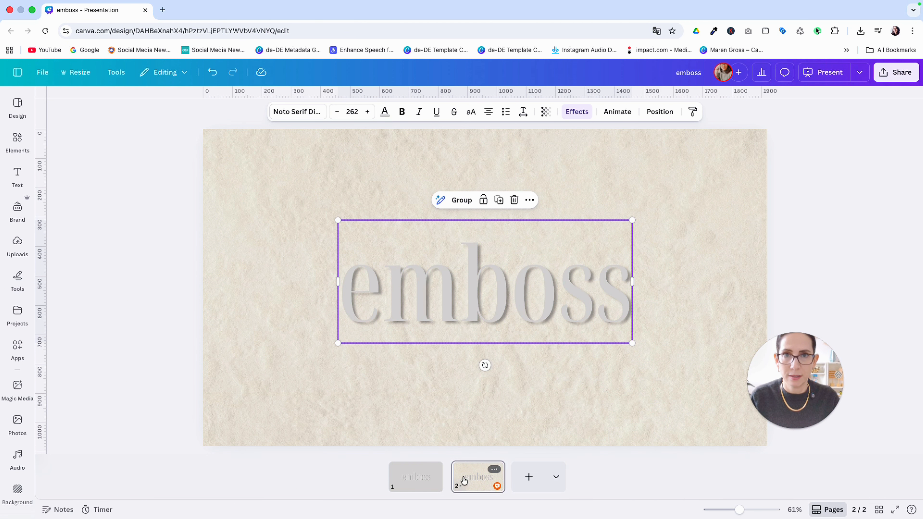
Move the front "emboss" text below the other one and set its color to a light beige from the paper photo's colors
{"action": "left_click", "coordinate": [297, 235]}
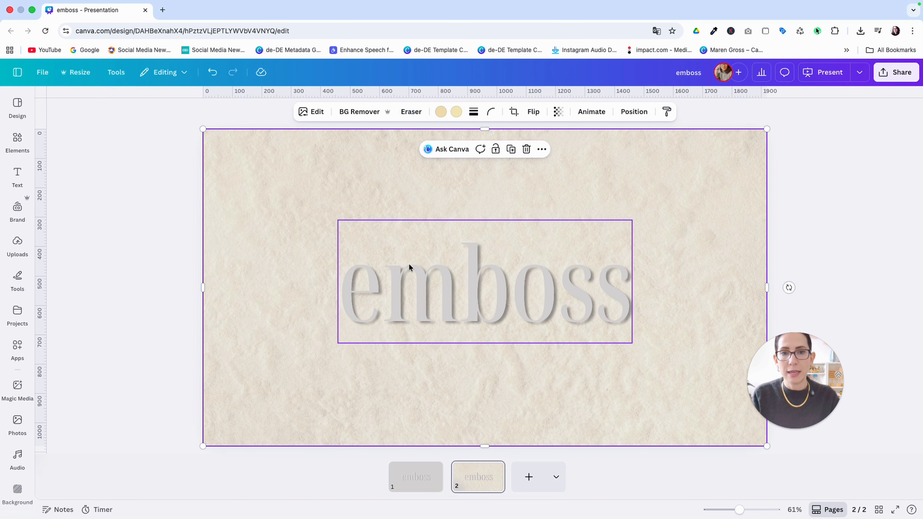
{"action": "left_click", "coordinate": [438, 274]}
{"action": "left_click_drag", "start_coordinate": [441, 276], "coordinate": [442, 336]}
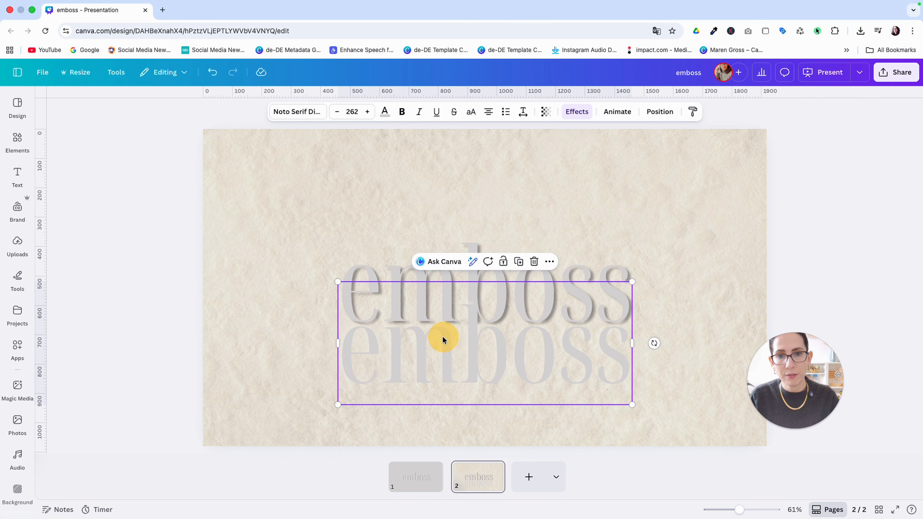
{"action": "left_click", "coordinate": [383, 112]}
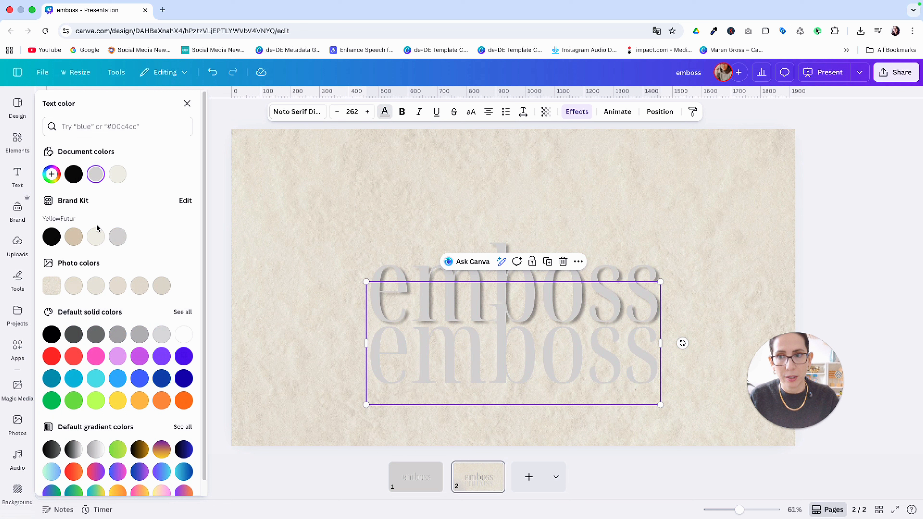
{"action": "left_click", "coordinate": [72, 287]}
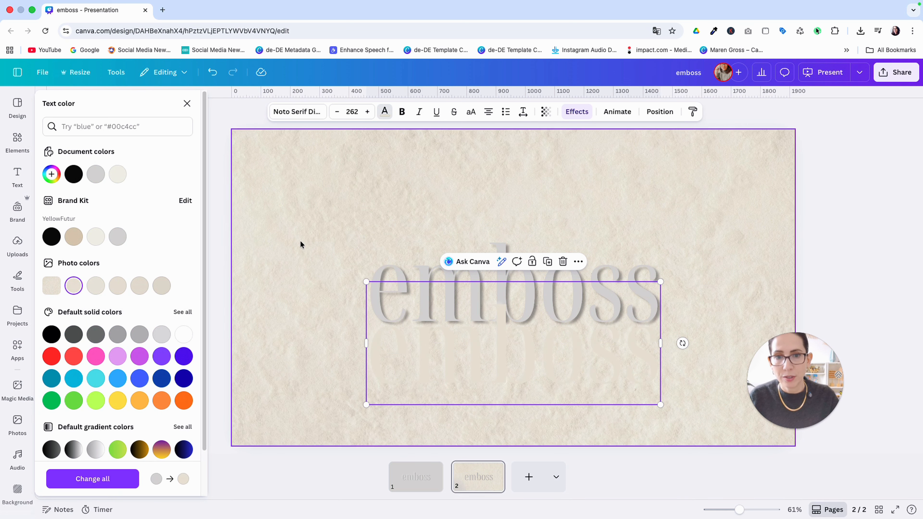
Recolor the dark-shadowed "emboss" text in a light beige photo color and move the other text back up over it
{"action": "left_click", "coordinate": [384, 270]}
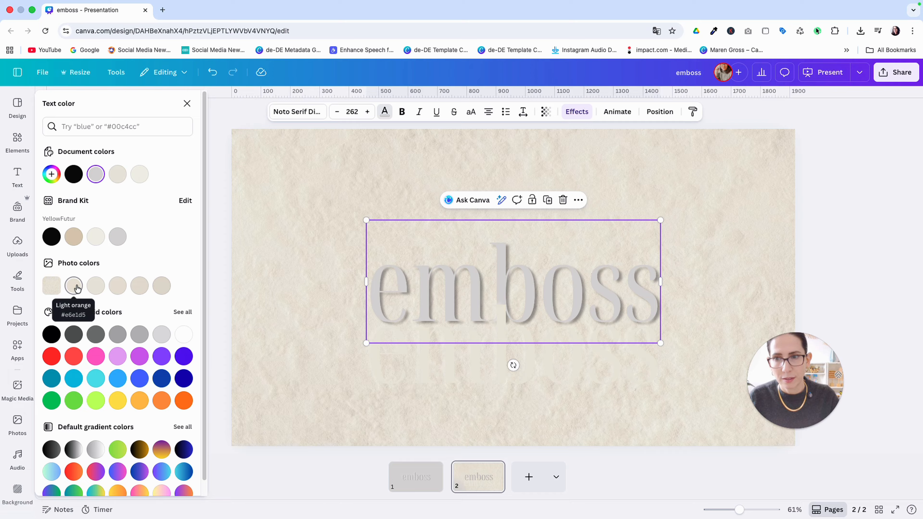
{"action": "left_click", "coordinate": [97, 291]}
{"action": "left_click_drag", "start_coordinate": [491, 370], "coordinate": [490, 301]}
{"action": "left_click", "coordinate": [869, 209]}
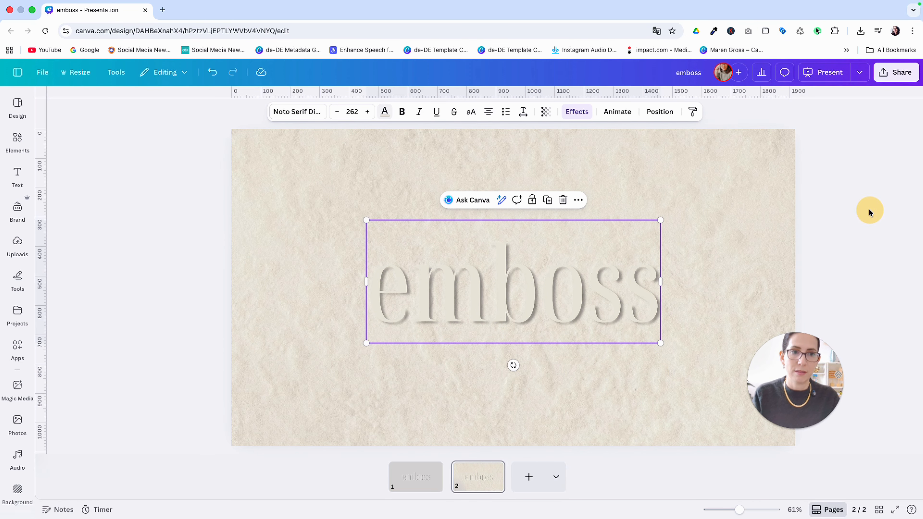